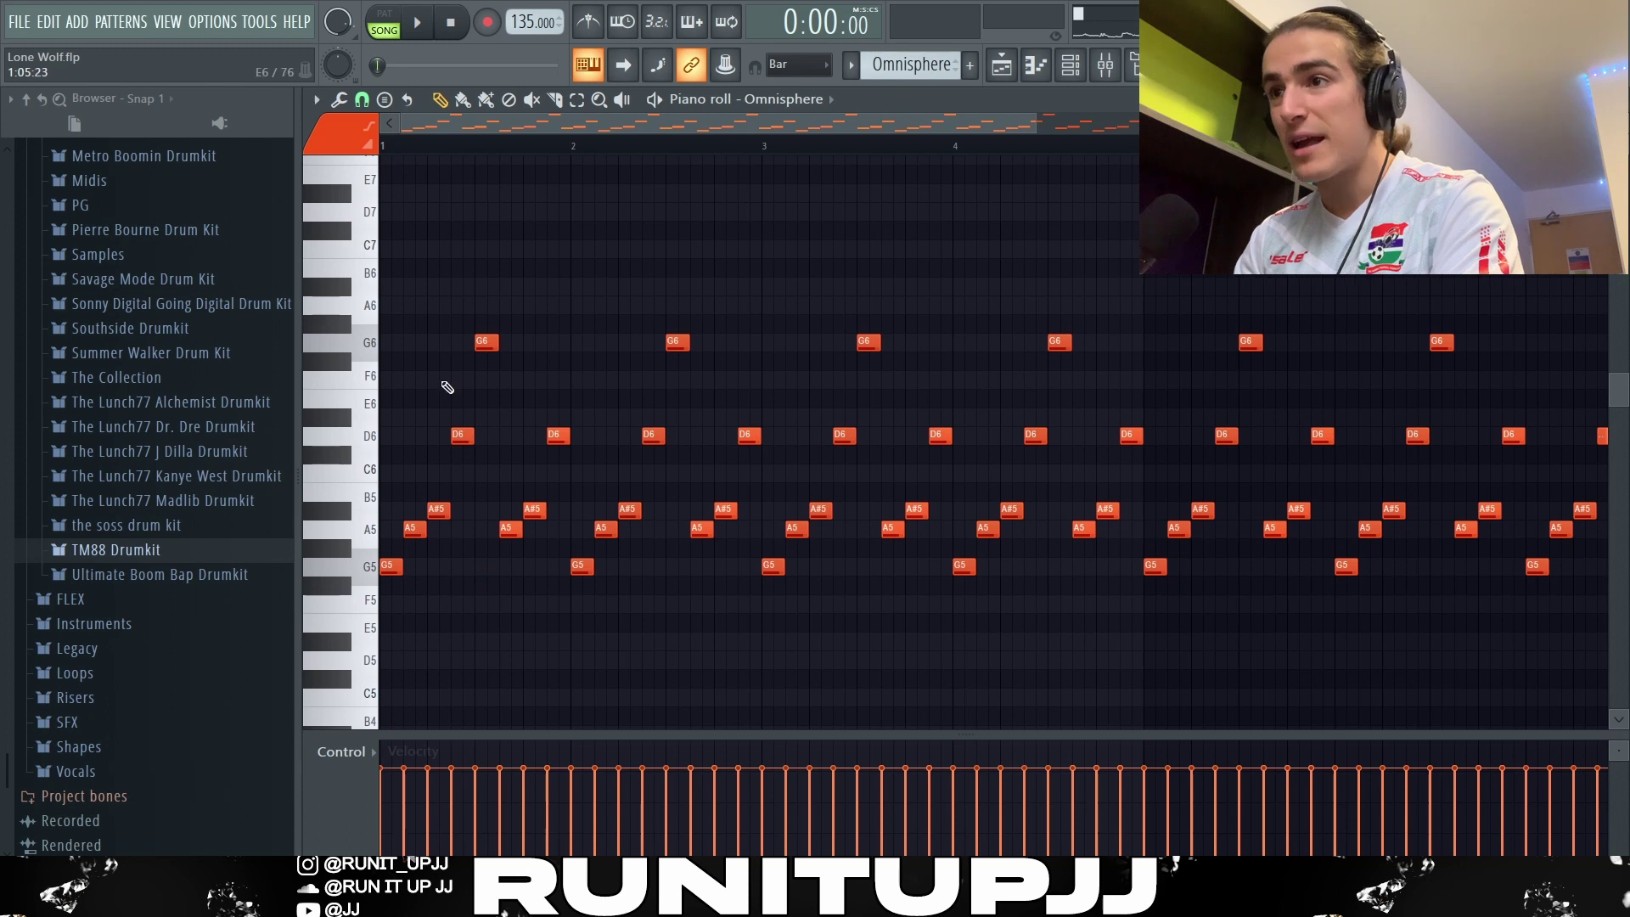
# - Highlight the opening notes of the Omnisphere arpeggio and try moving the first G6 note down to G5
pyautogui.moveTo(450, 607); pyautogui.dragTo(356, 368)
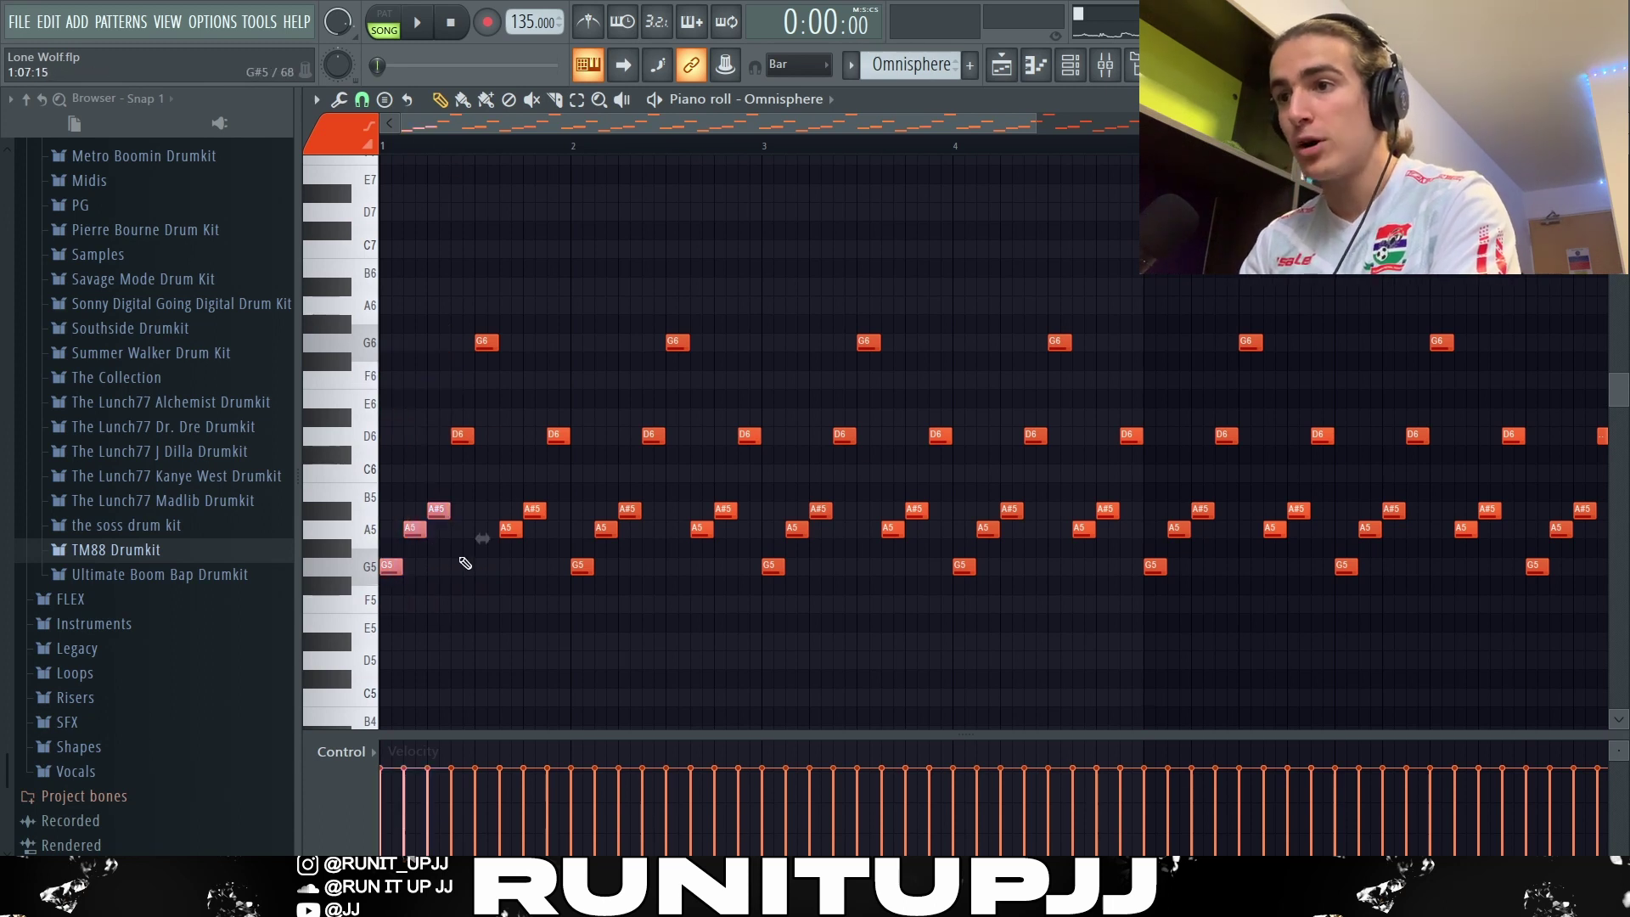
pyautogui.keyDown('ctrl'); pyautogui.keyDown('shift'); pyautogui.click(463, 436); pyautogui.keyUp('shift'); pyautogui.keyUp('ctrl')
pyautogui.keyDown('ctrl'); pyautogui.click(487, 342); pyautogui.keyUp('ctrl')
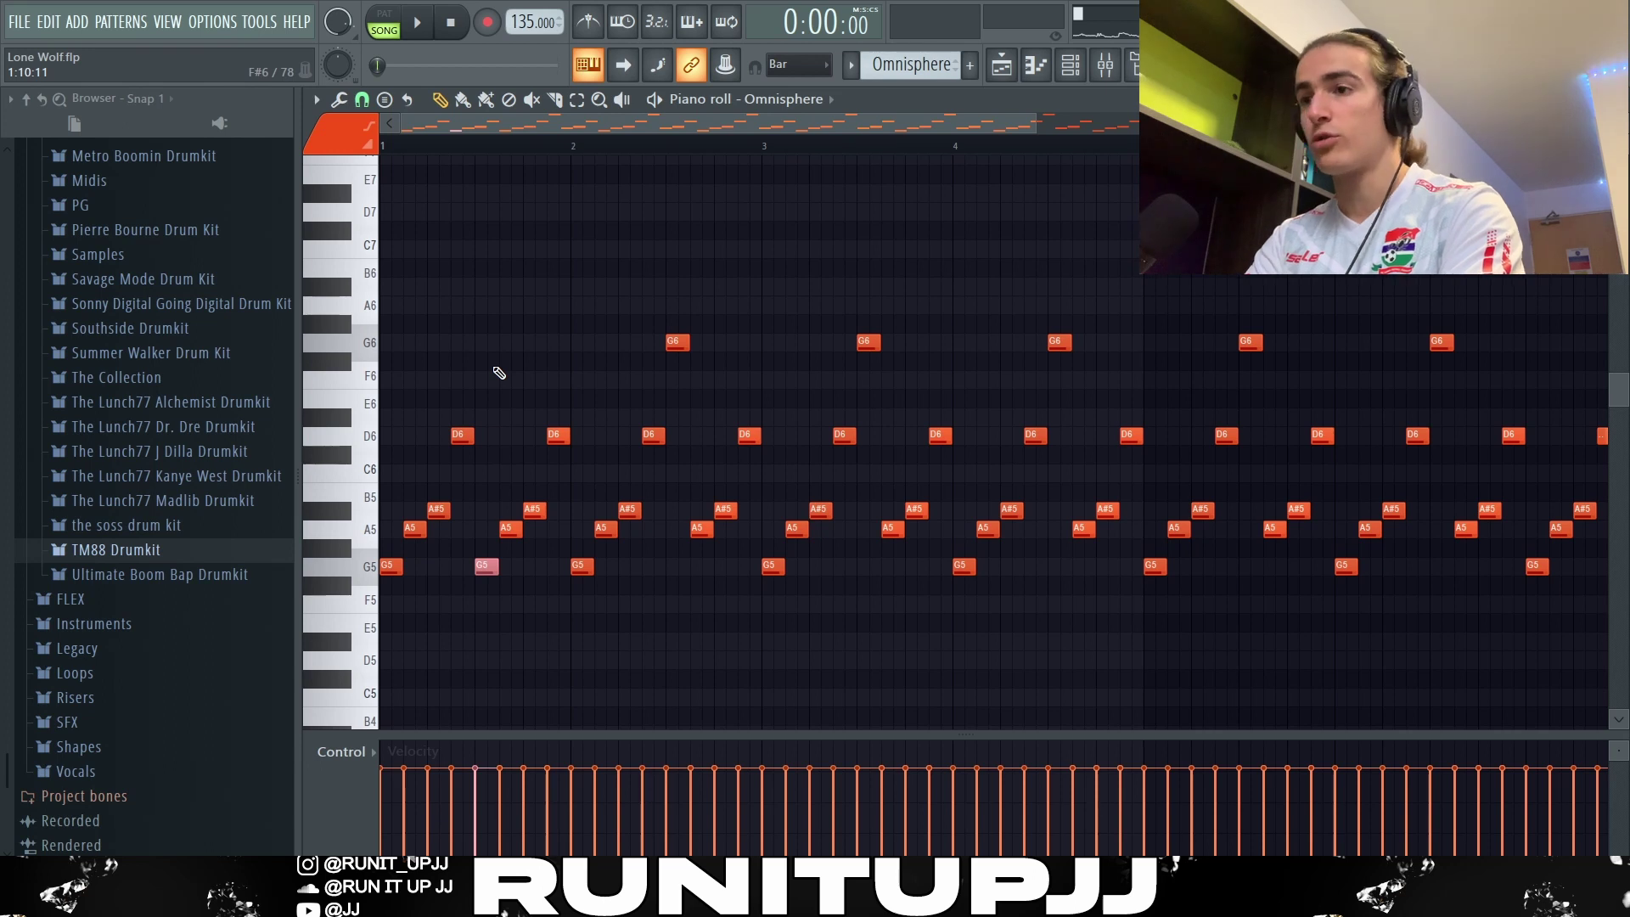
pyautogui.keyDown('ctrl'); pyautogui.click(493, 367); pyautogui.keyUp('ctrl')
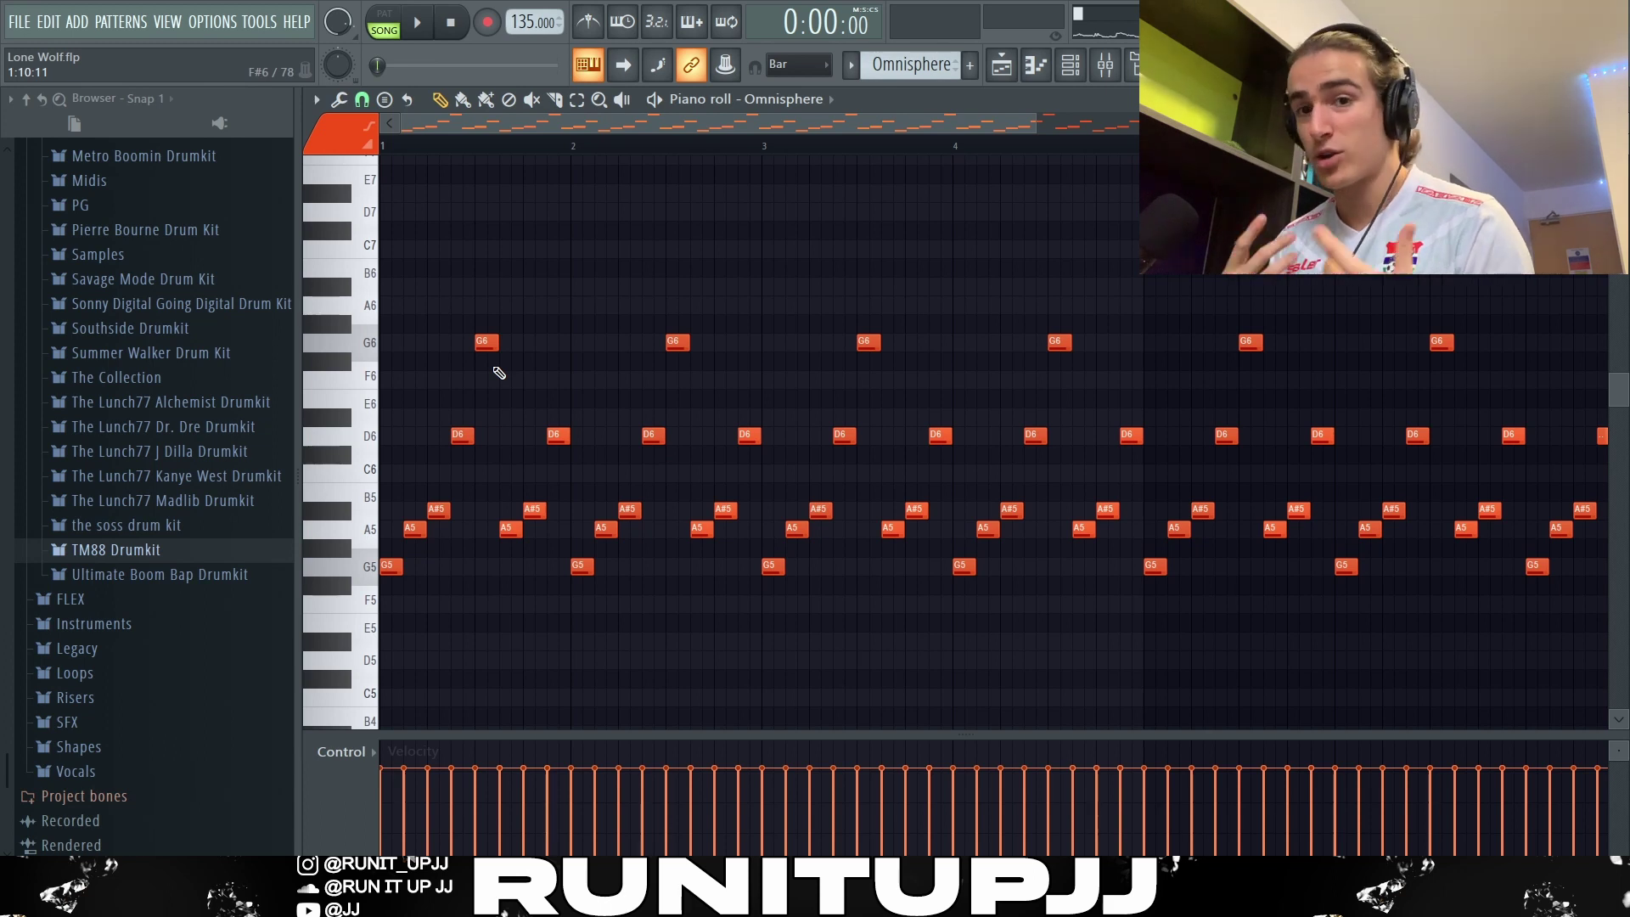
# - Highlight the A5, A#5 and D6 notes in the arpeggio's first bar and clear the selection
pyautogui.click(418, 530)
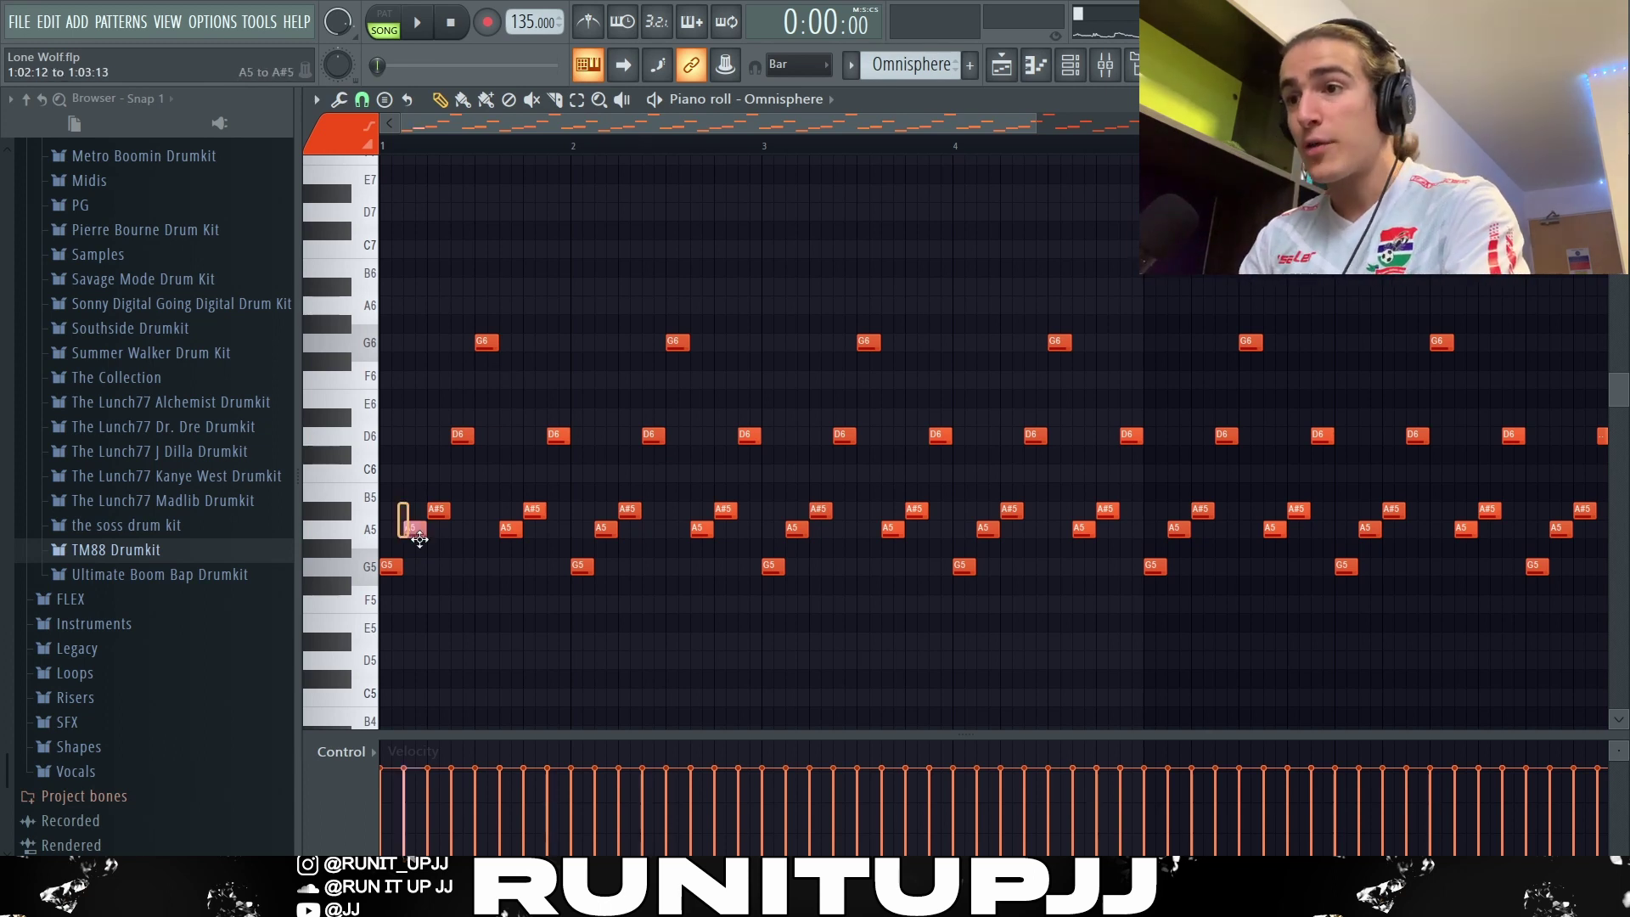
pyautogui.keyDown('ctrl'); pyautogui.click(468, 436); pyautogui.keyUp('ctrl')
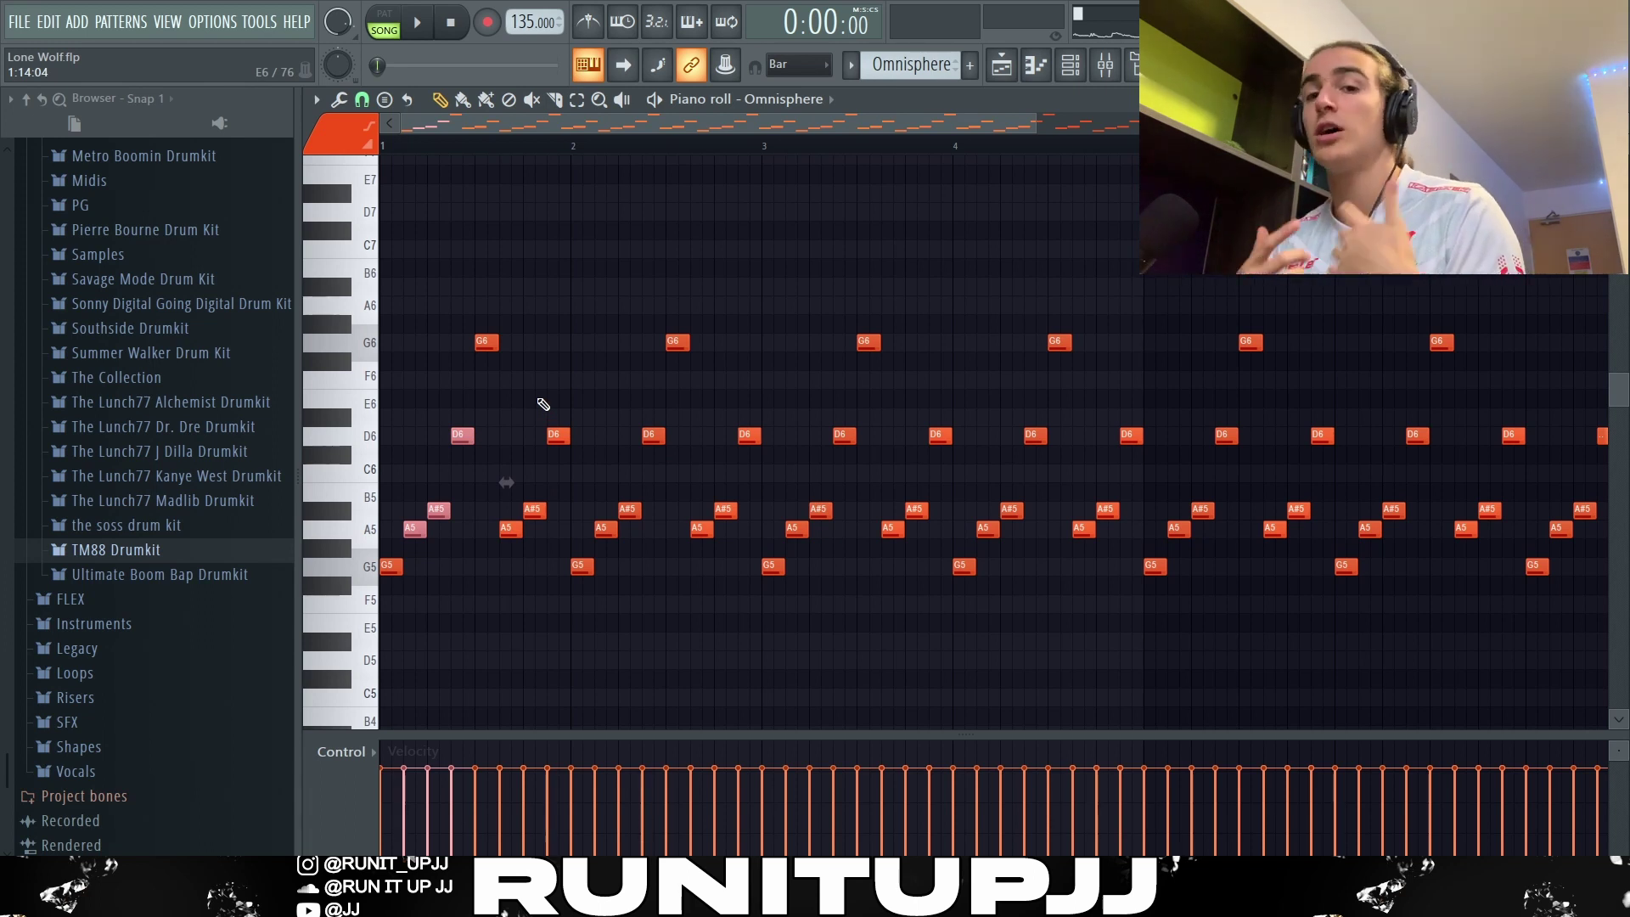
pyautogui.keyDown('ctrl'); pyautogui.click(544, 405); pyautogui.keyUp('ctrl')
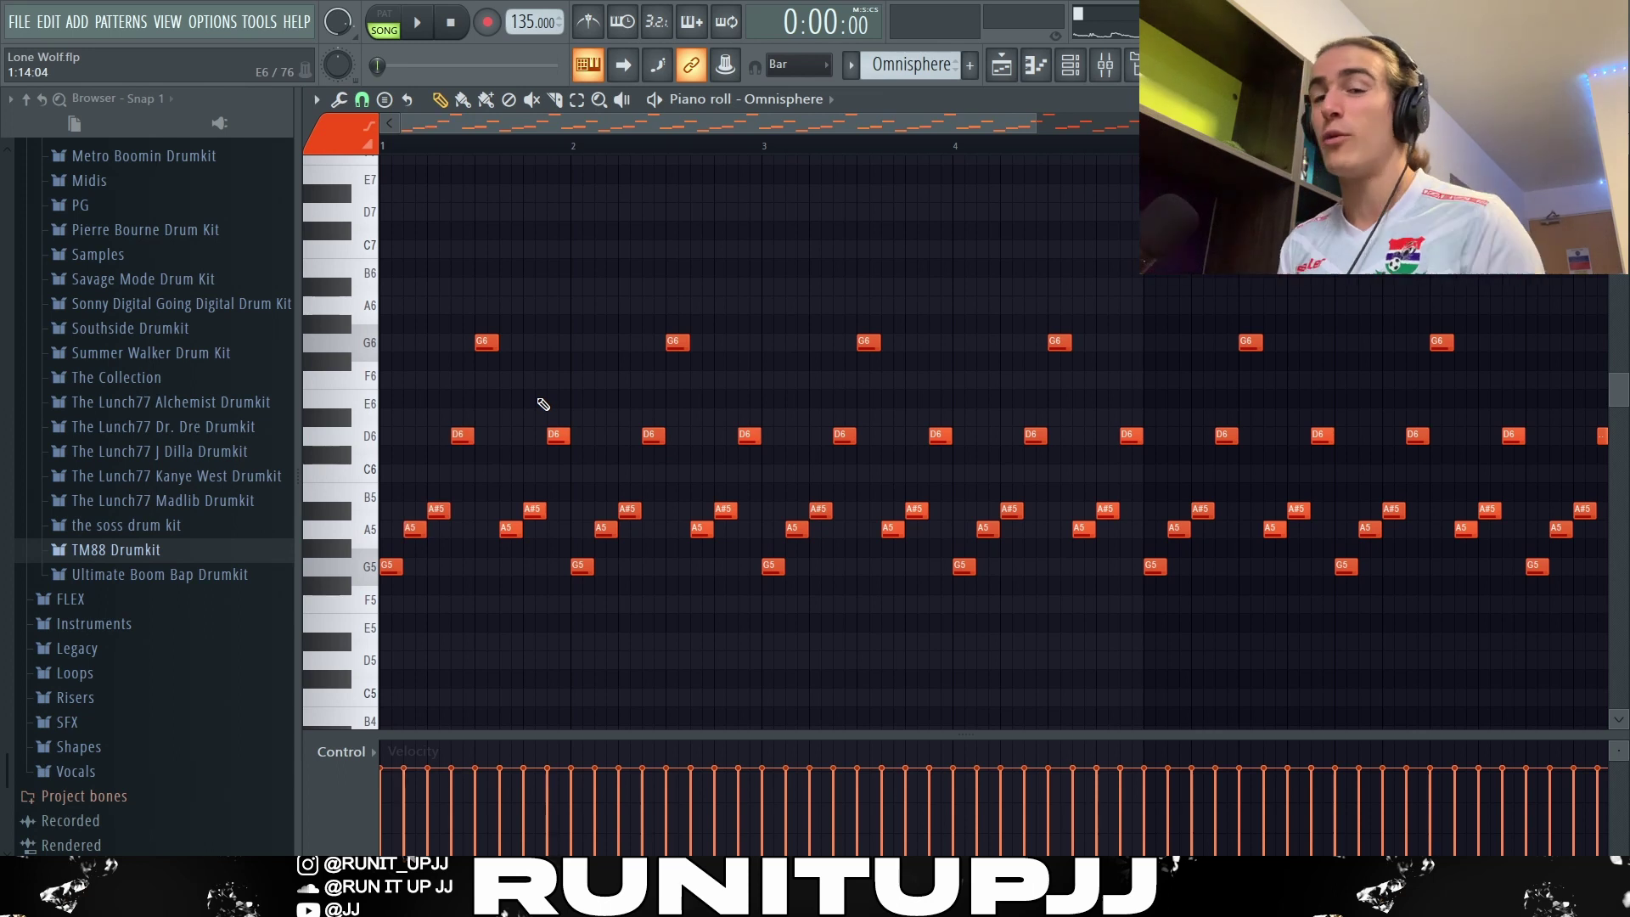
# - Play back the full eight-bar Omnisphere arpeggio pattern and stop playback
pyautogui.scroll(-1, 547, 421)
pyautogui.scroll(-1, 1421, 433)
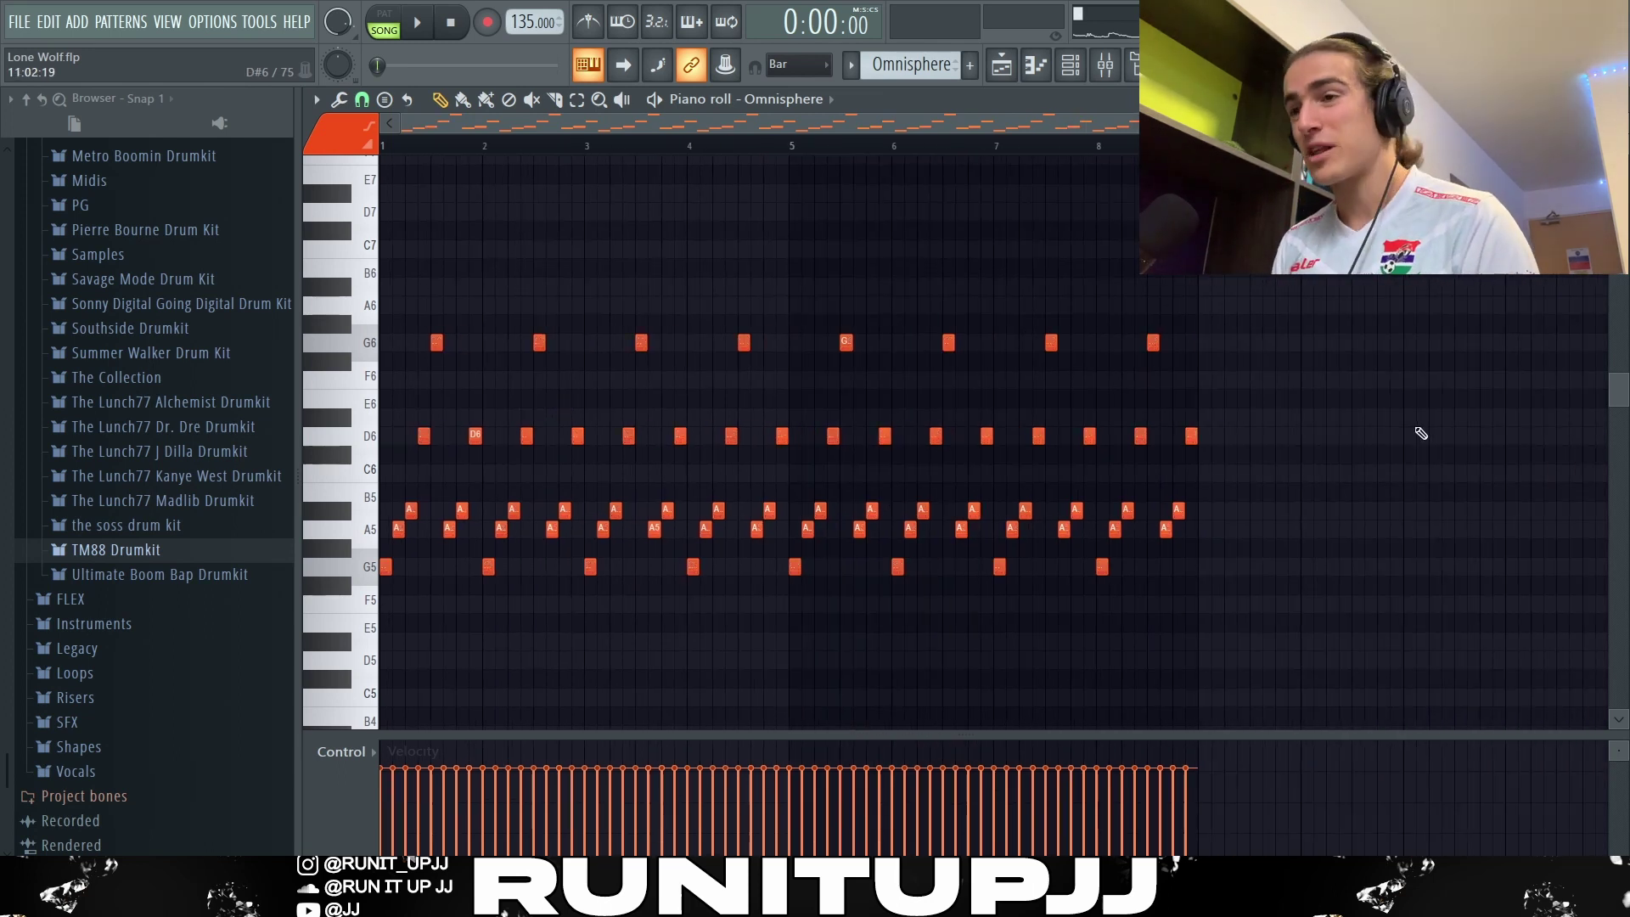
pyautogui.press('space')
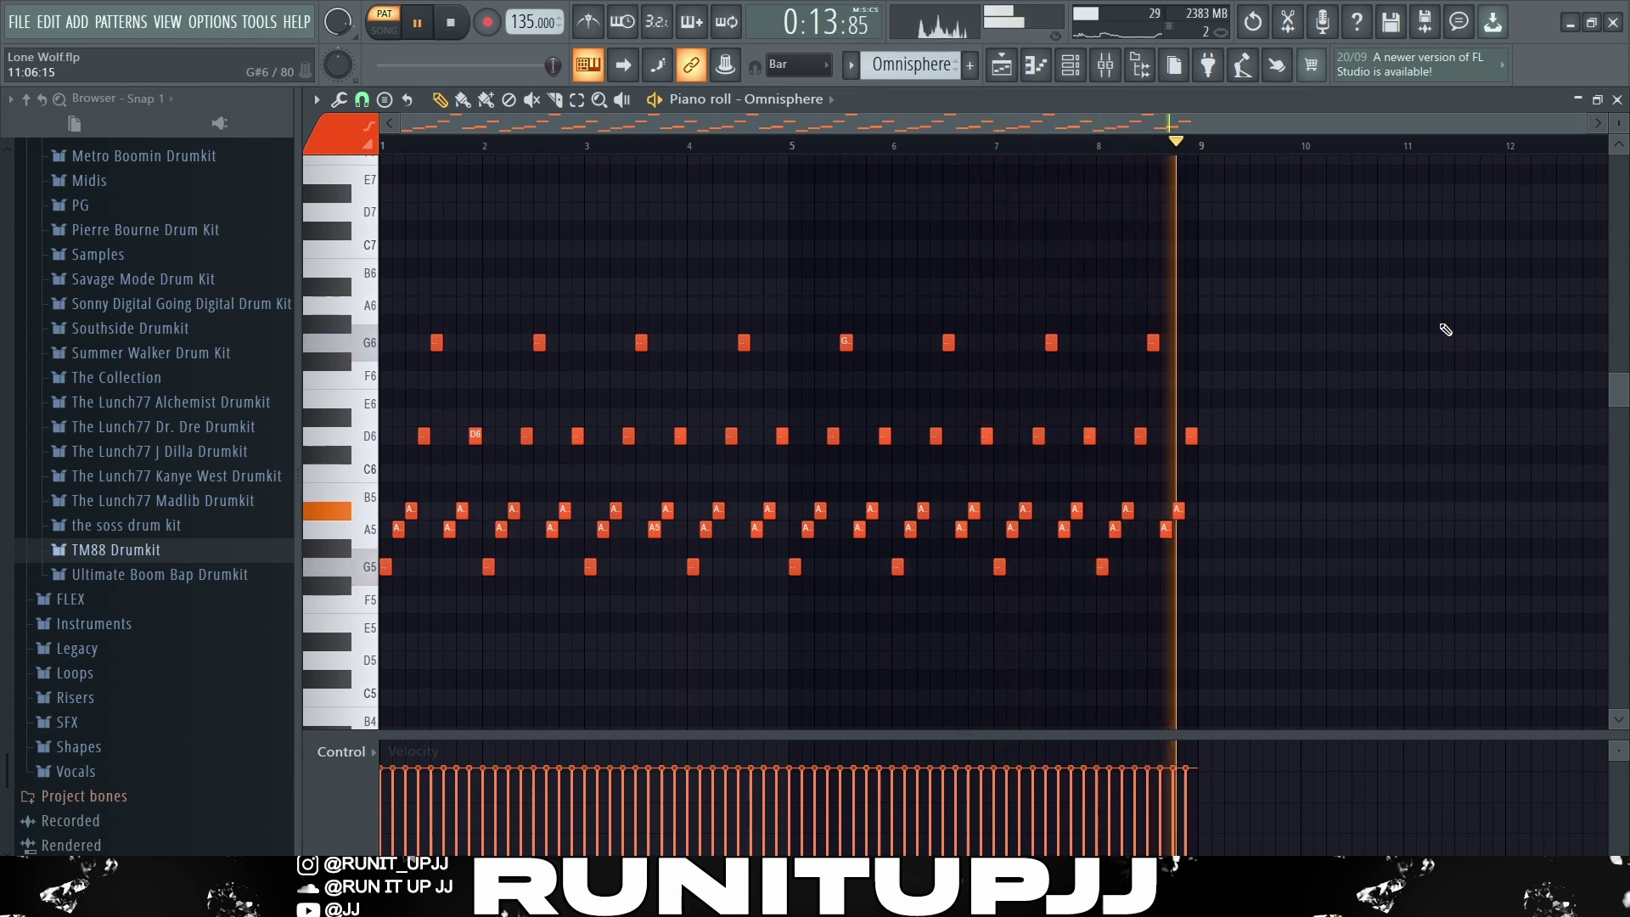
pyautogui.press('space')
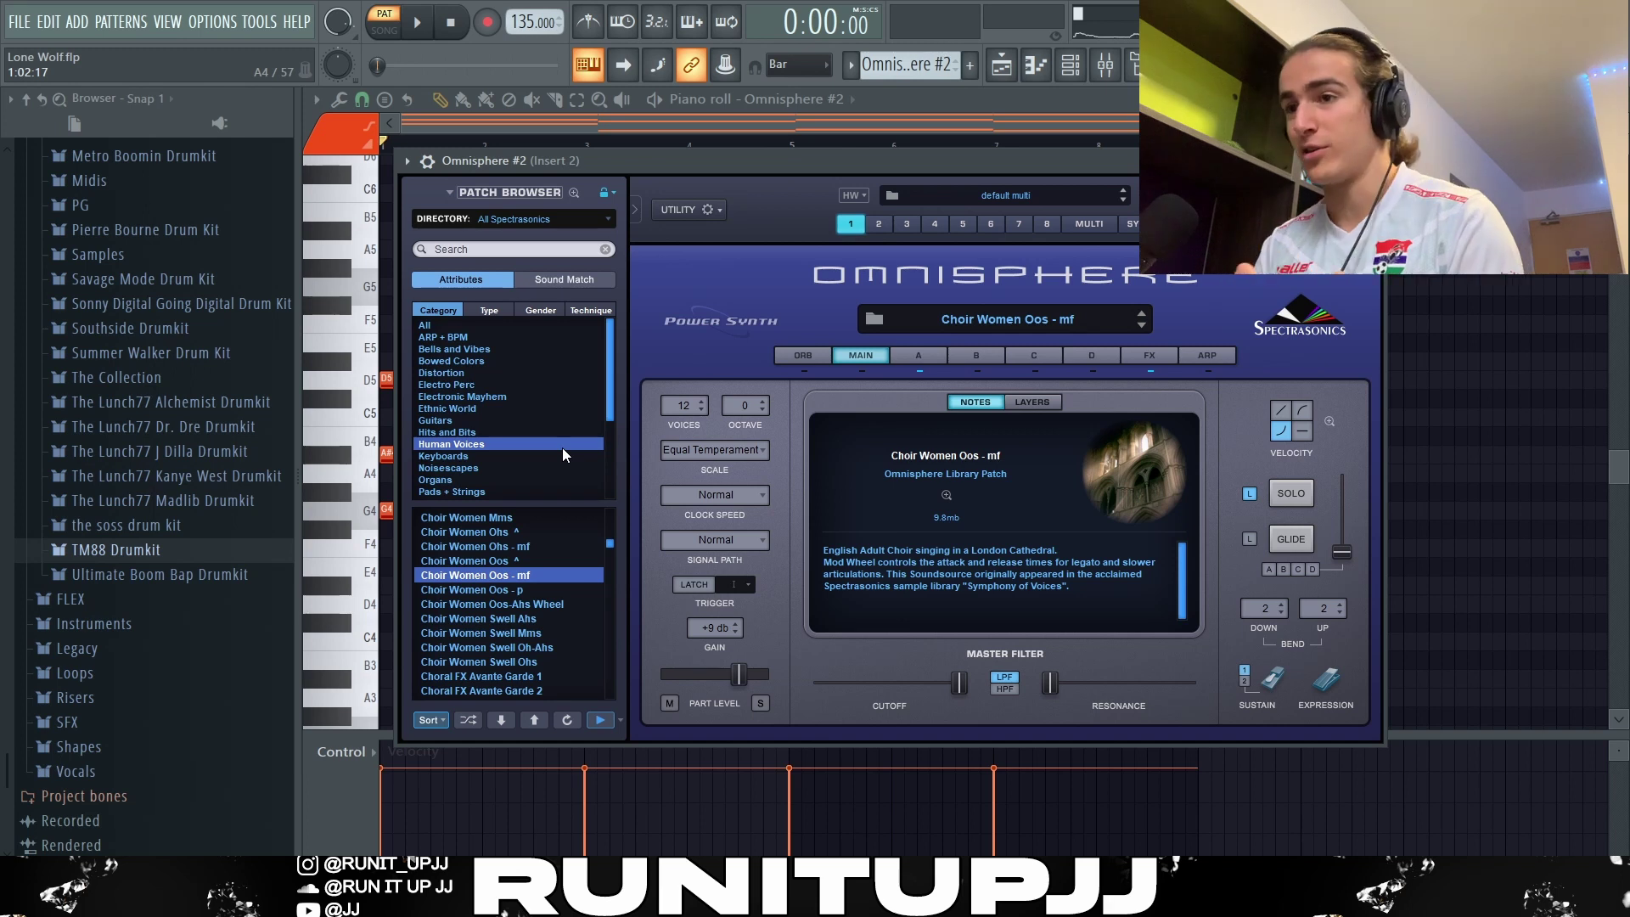
# - Close the Omnisphere #2 plugin window and highlight the first chord's G4 root note in the piano roll
pyautogui.press('Escape')
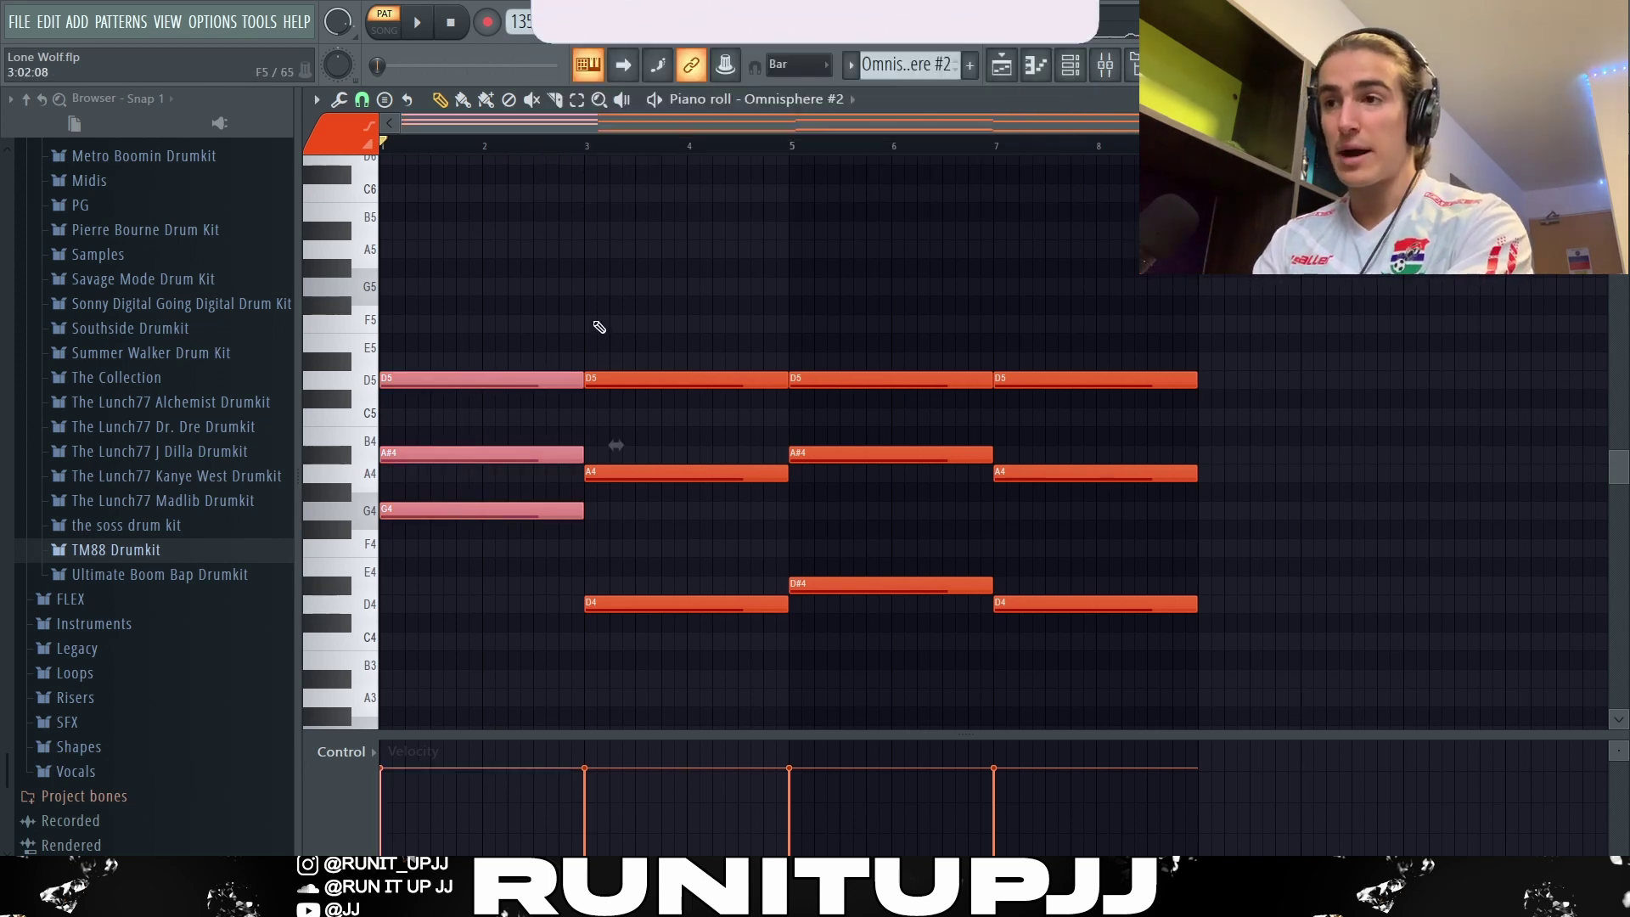
pyautogui.moveTo(614, 509); pyautogui.dragTo(527, 556)
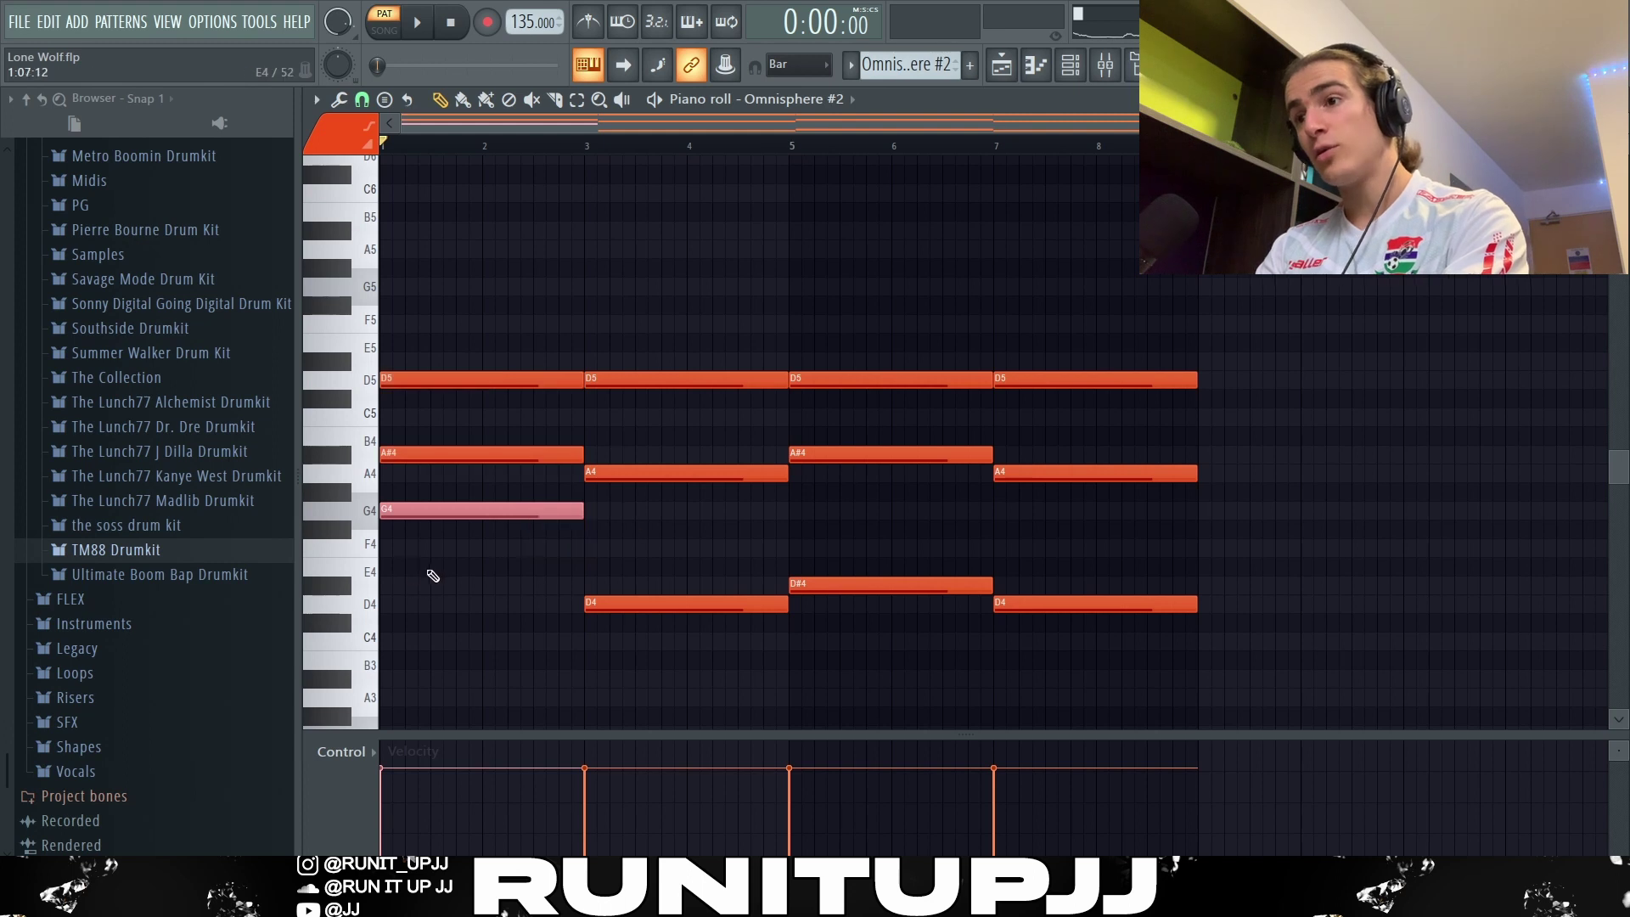
# - Try an extra G4 note in the second Omnisphere #2 chord, compare it with the first chord, and delete it
pyautogui.hotkey('ctrl', 'b')
pyautogui.keyDown('ctrl'); pyautogui.click(527, 564); pyautogui.keyUp('ctrl')
pyautogui.moveTo(687, 357); pyautogui.dragTo(638, 529)
pyautogui.moveTo(530, 356); pyautogui.dragTo(486, 586)
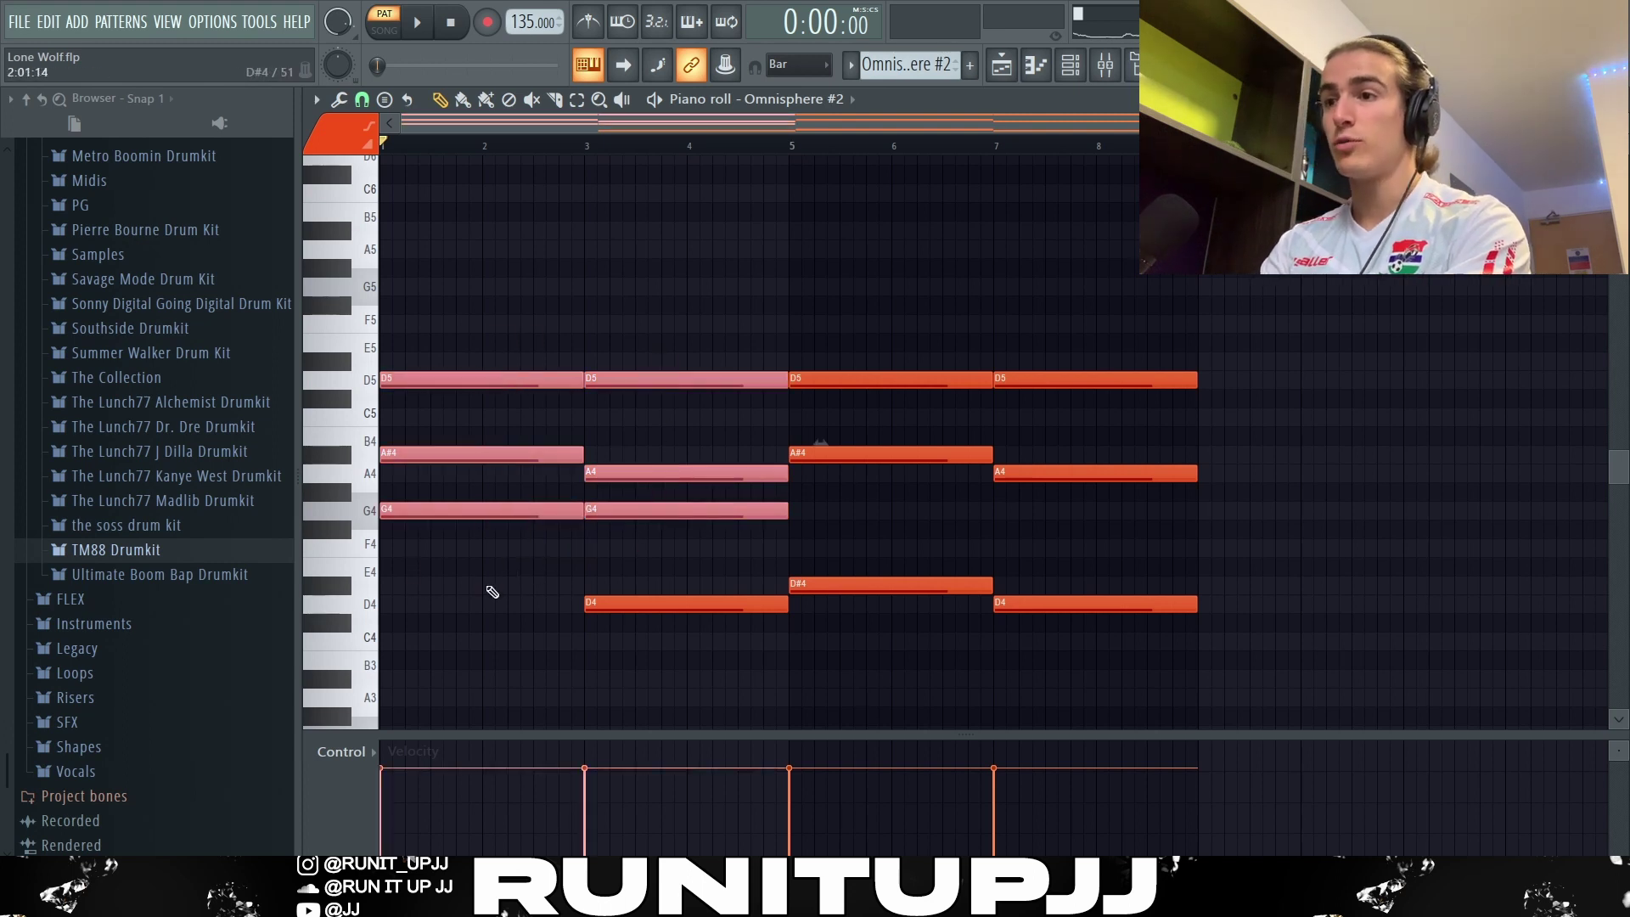
pyautogui.moveTo(612, 448); pyautogui.dragTo(571, 464)
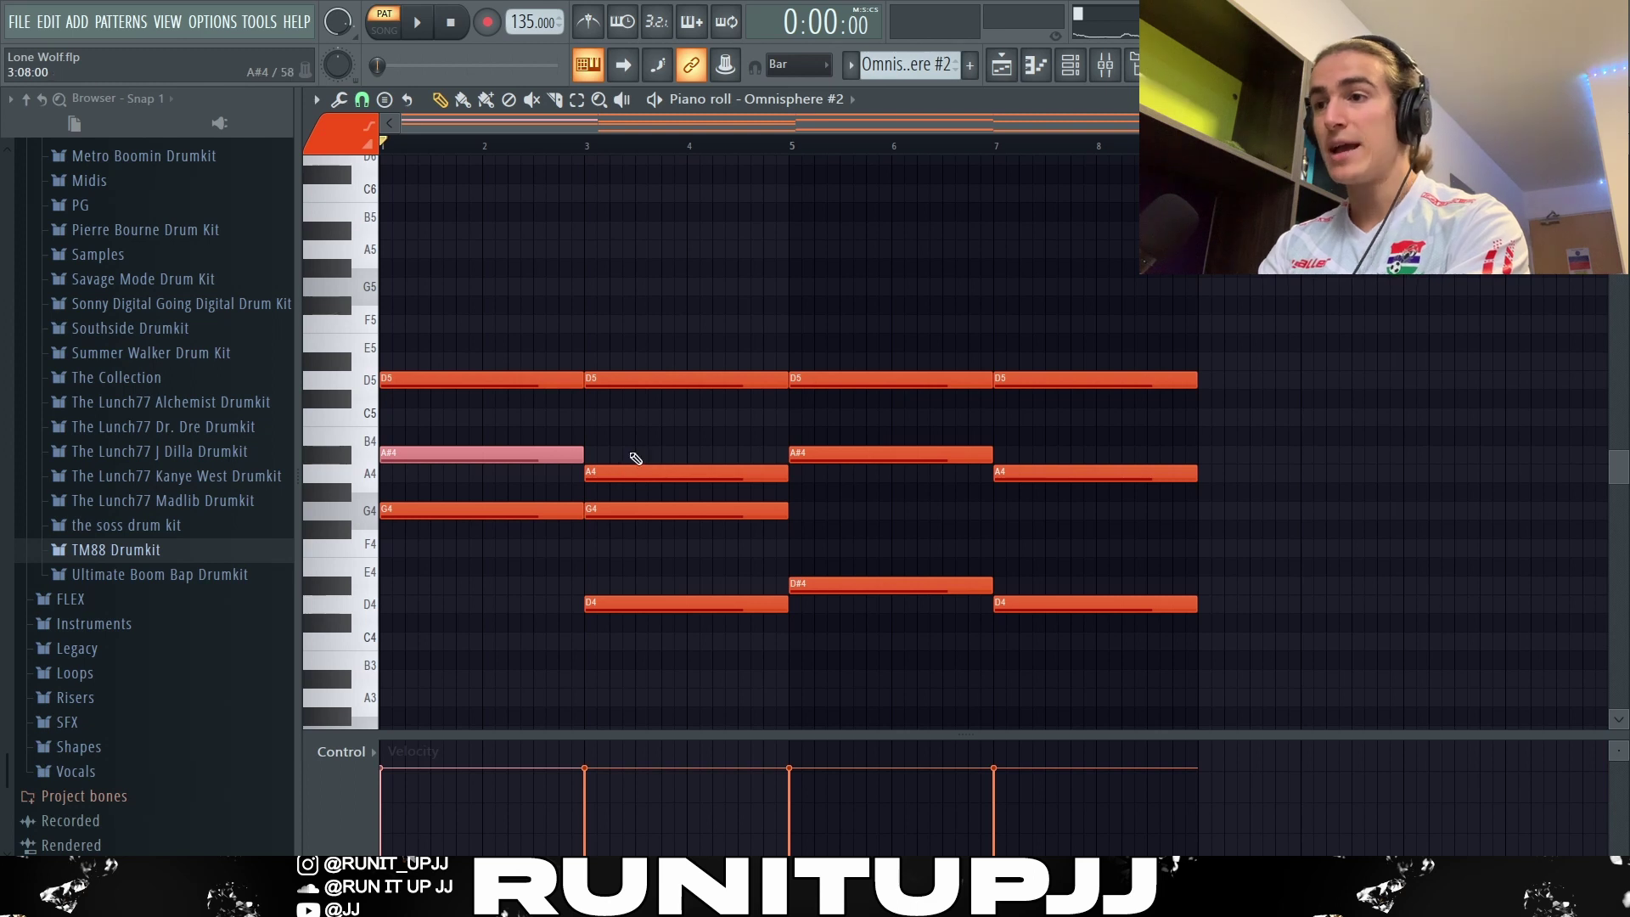
pyautogui.click(635, 458)
pyautogui.rightClick(628, 510)
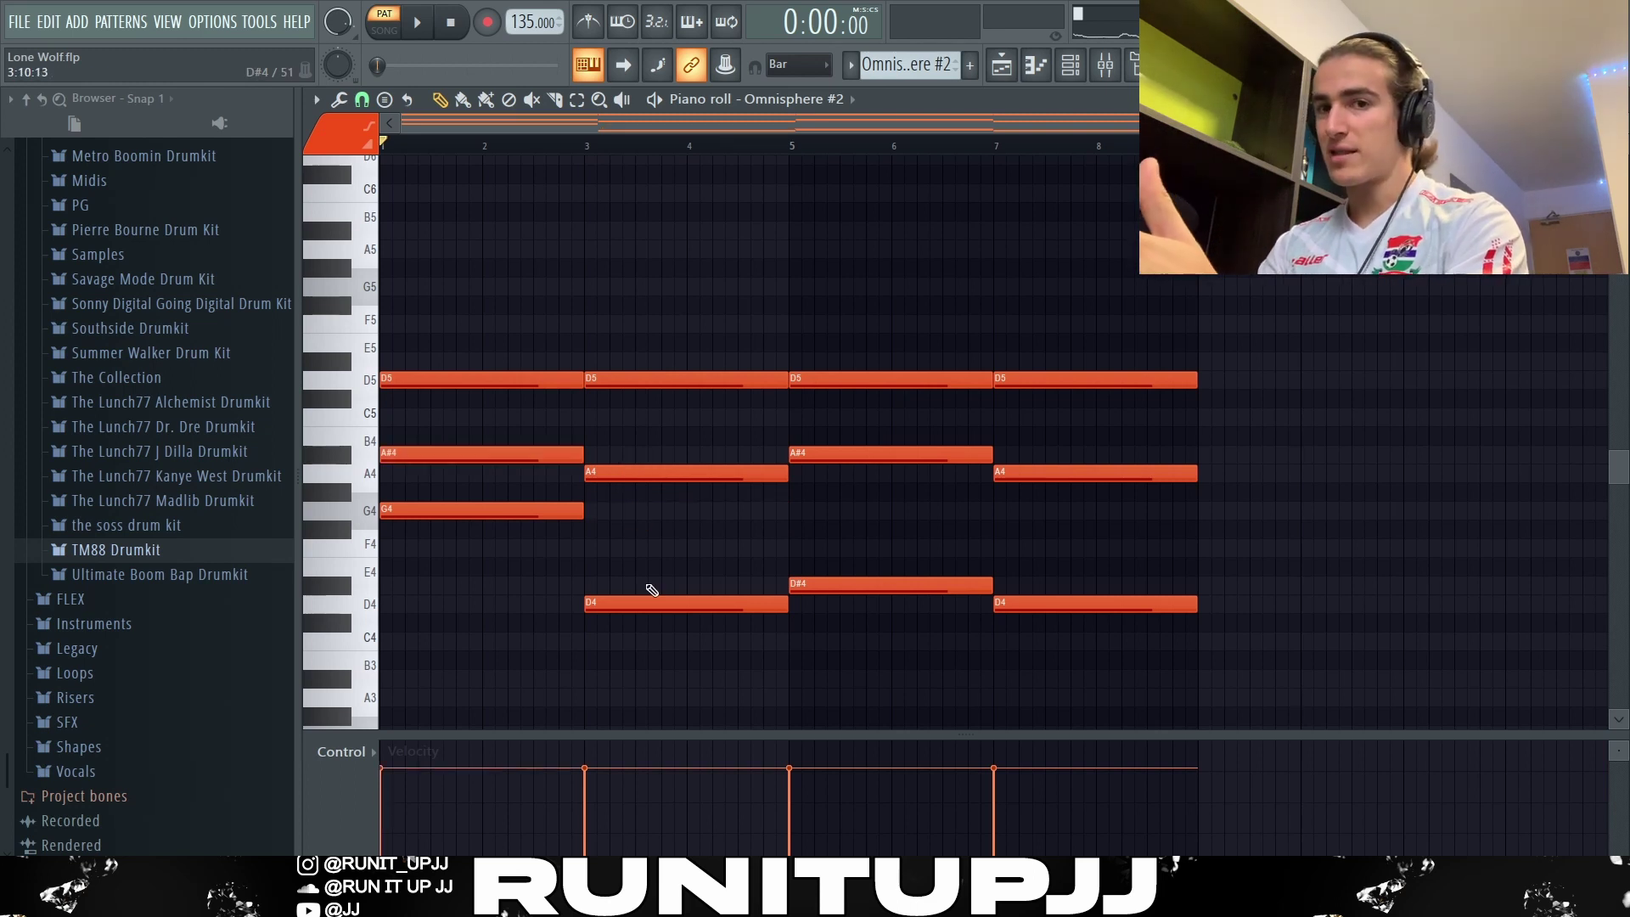
# - Highlight the bottom, middle and top lines of the four Omnisphere #2 chords in turn, and audition the pattern
pyautogui.keyDown('ctrl'); pyautogui.click(500, 505); pyautogui.keyUp('ctrl')
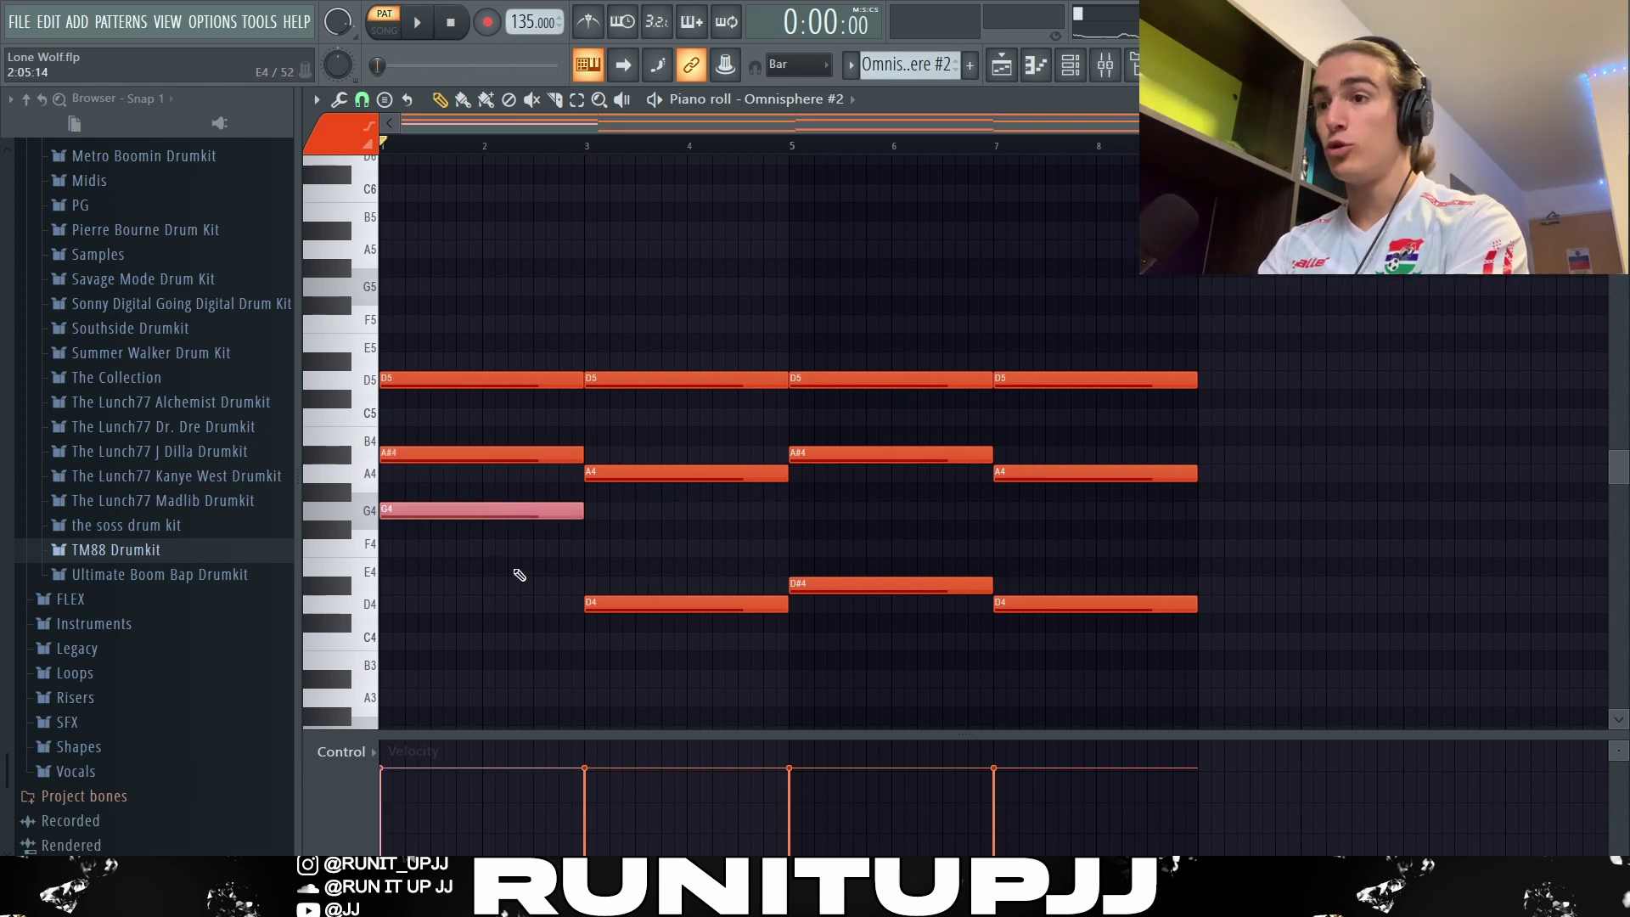
pyautogui.keyDown('ctrl'); pyautogui.click(648, 601); pyautogui.keyUp('ctrl')
pyautogui.keyDown('ctrl'); pyautogui.click(845, 584); pyautogui.keyUp('ctrl')
pyautogui.keyDown('ctrl'); pyautogui.click(1027, 604); pyautogui.keyUp('ctrl')
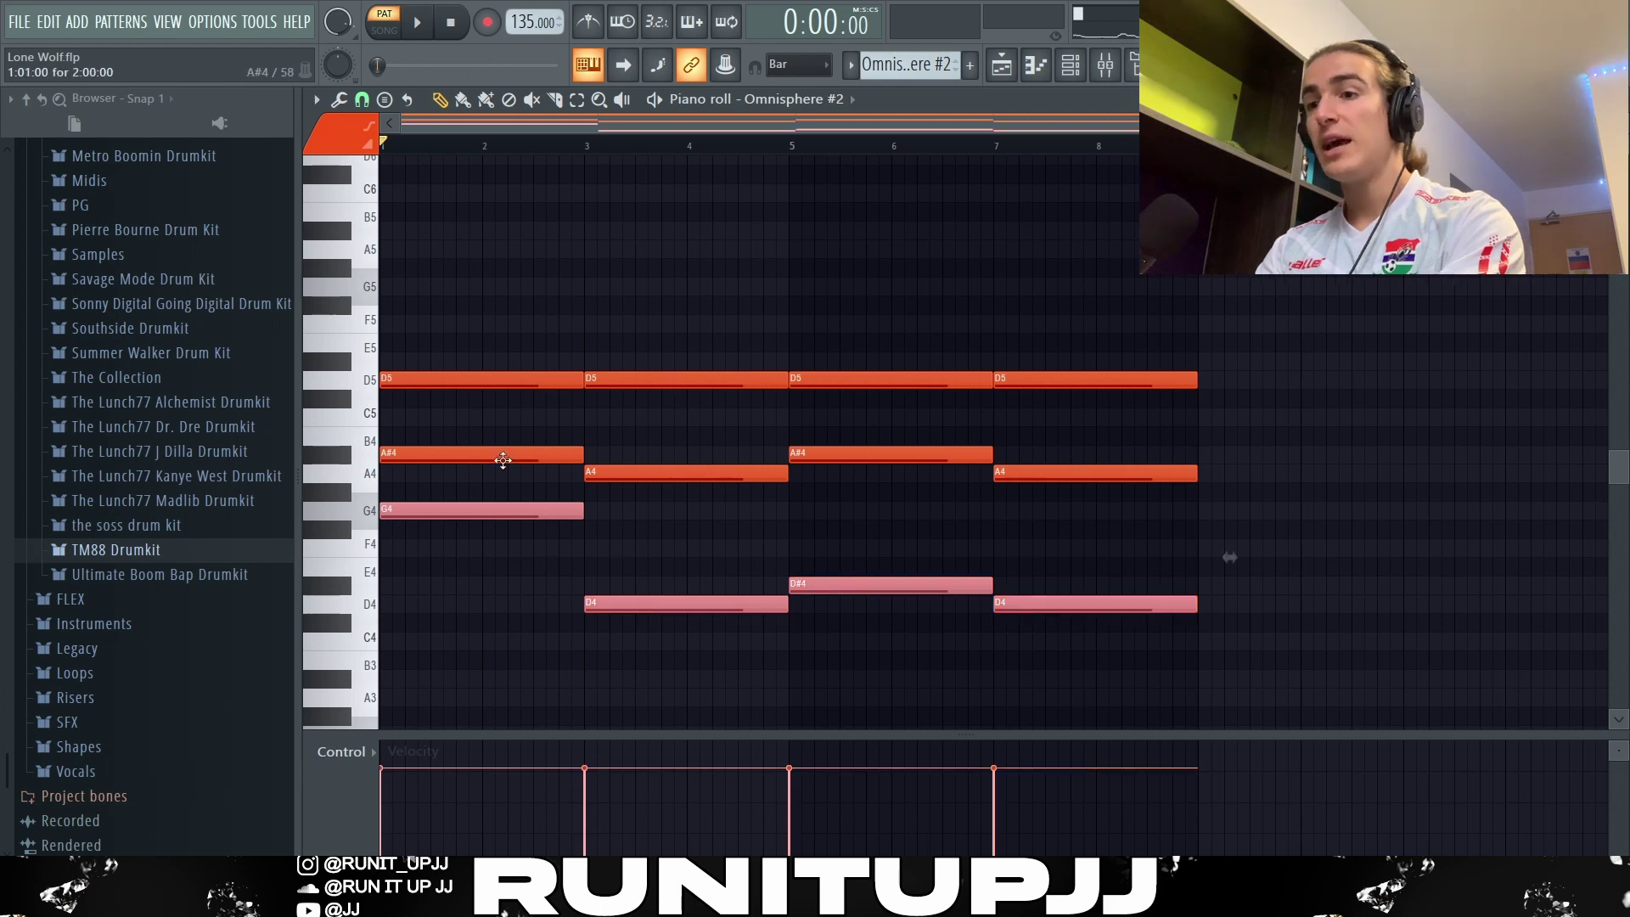
pyautogui.moveTo(655, 540); pyautogui.dragTo(1075, 670)
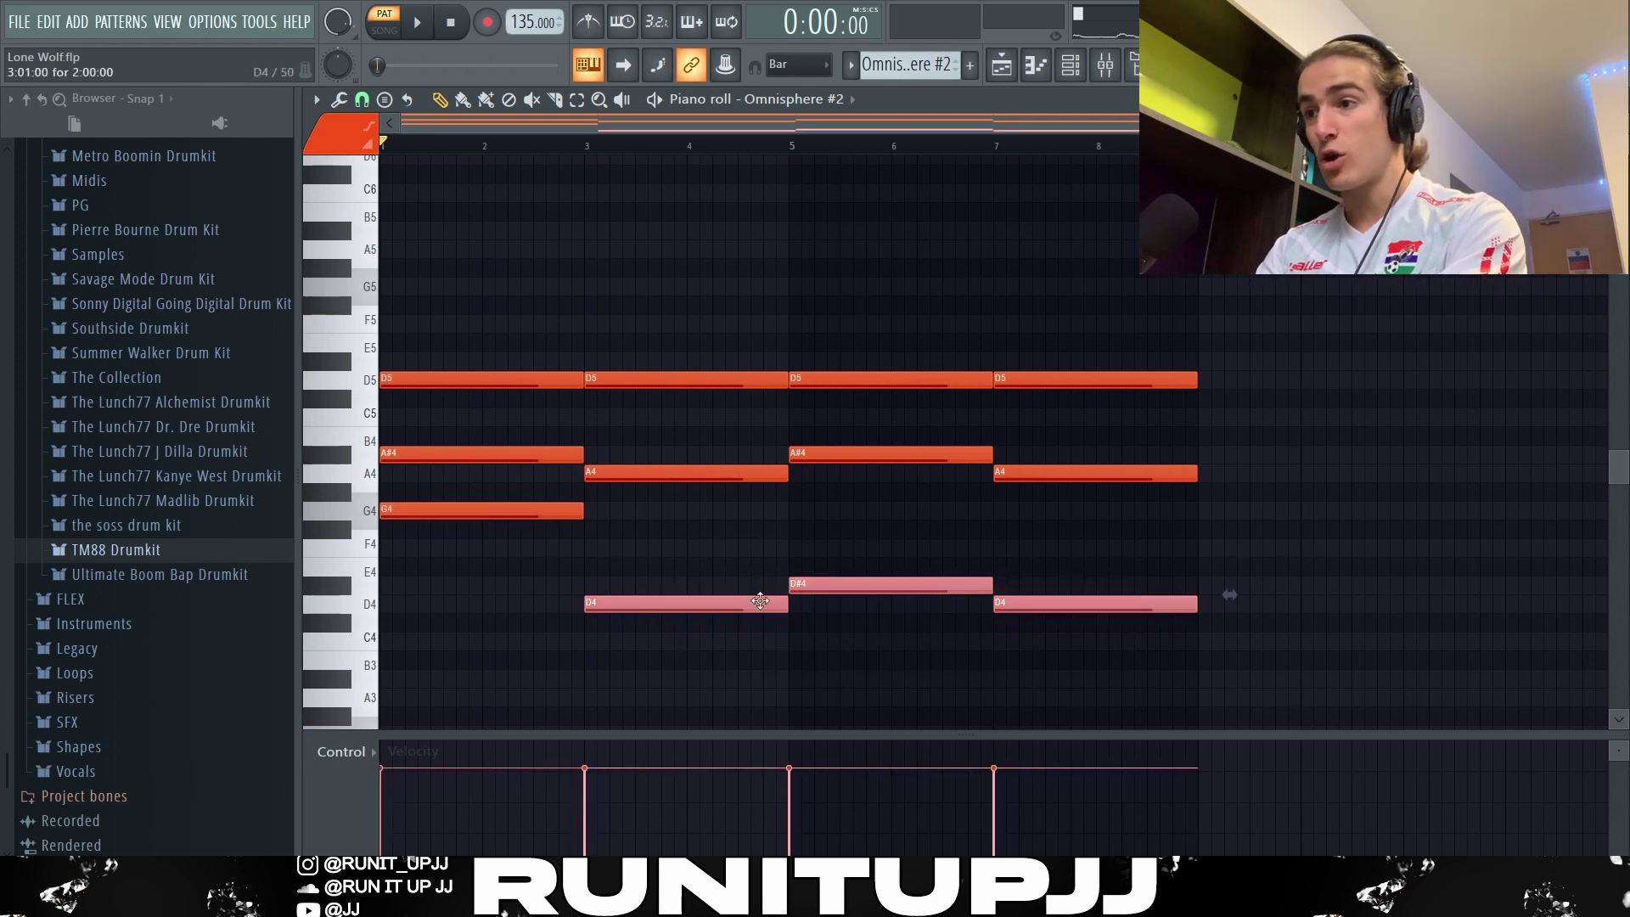
pyautogui.moveTo(1102, 476); pyautogui.dragTo(434, 451)
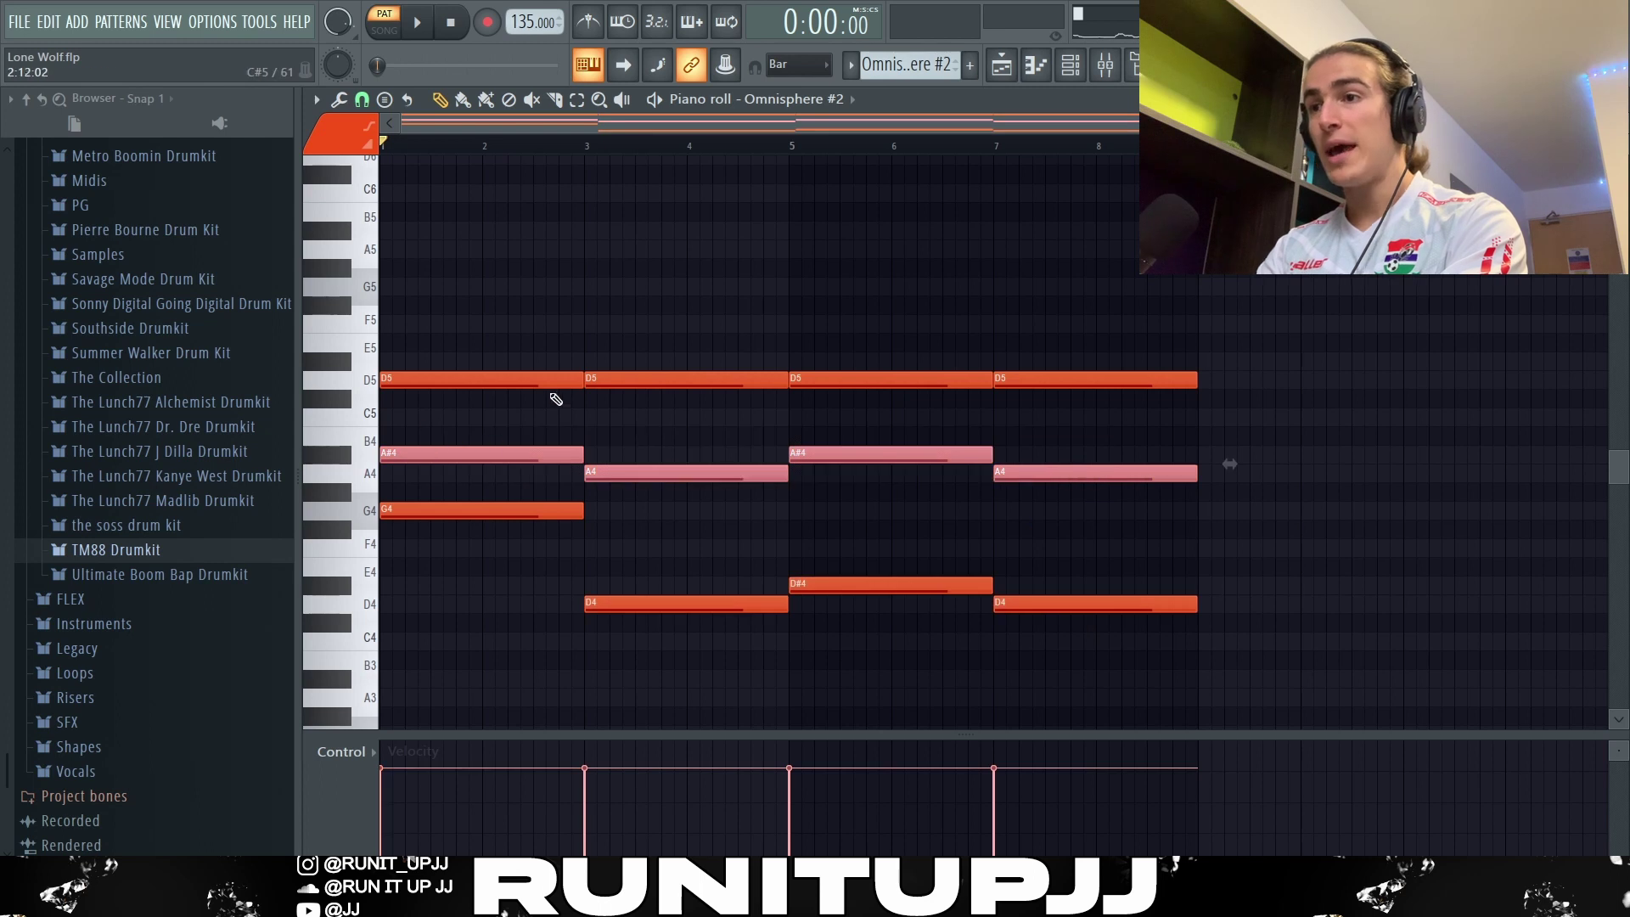
pyautogui.moveTo(508, 375); pyautogui.dragTo(1199, 366)
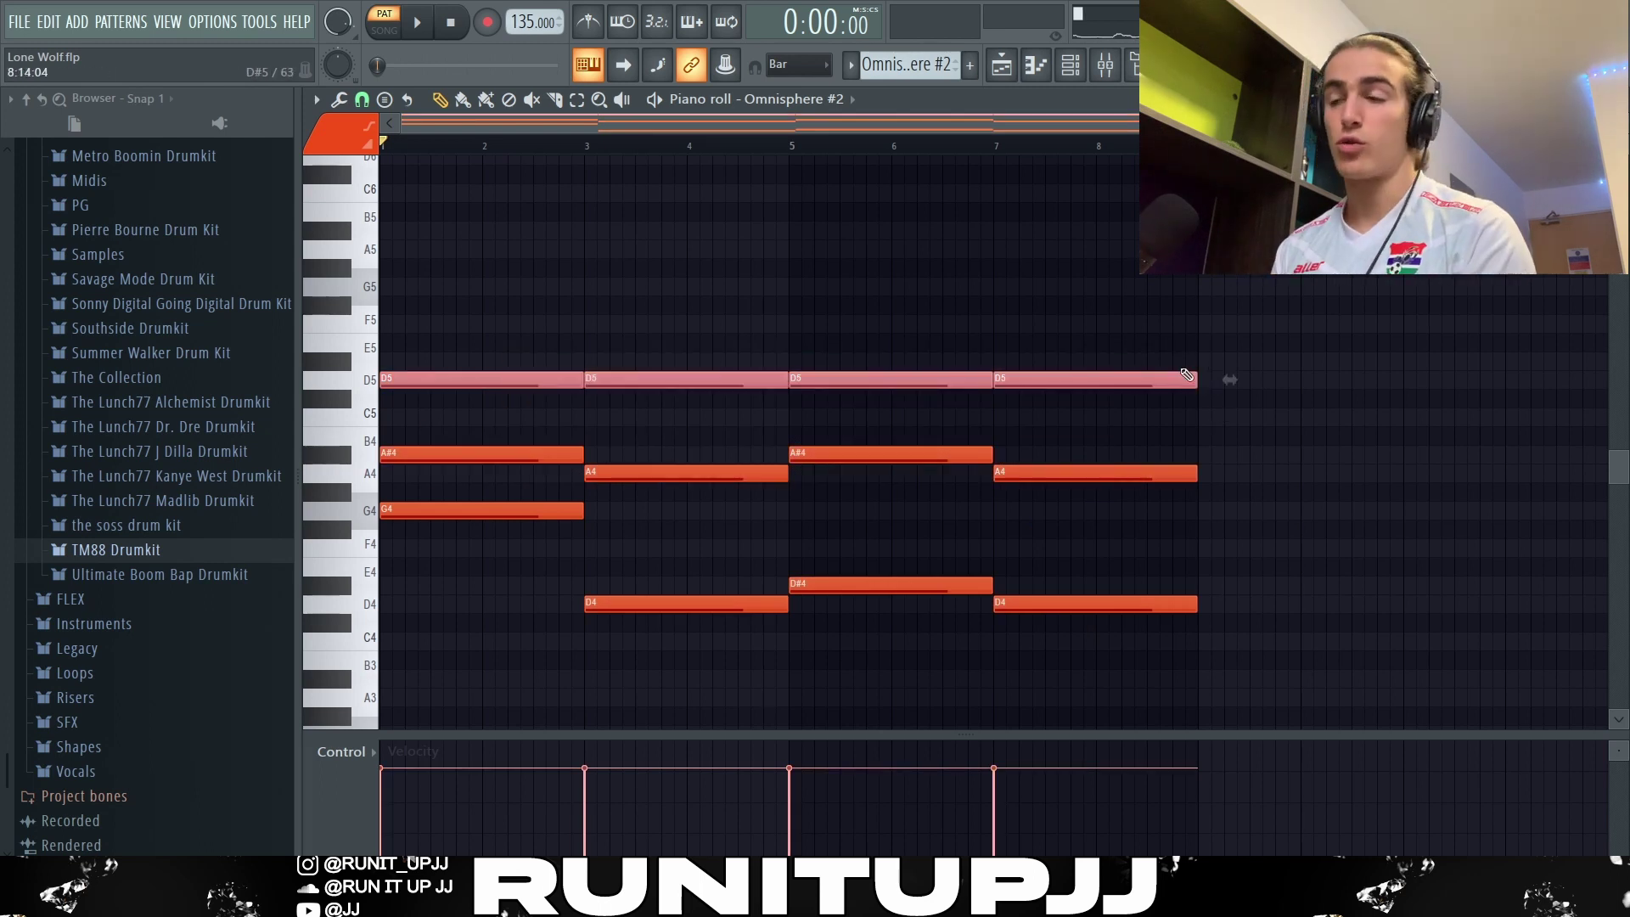
pyautogui.keyDown('ctrl'); pyautogui.click(1183, 370); pyautogui.keyUp('ctrl')
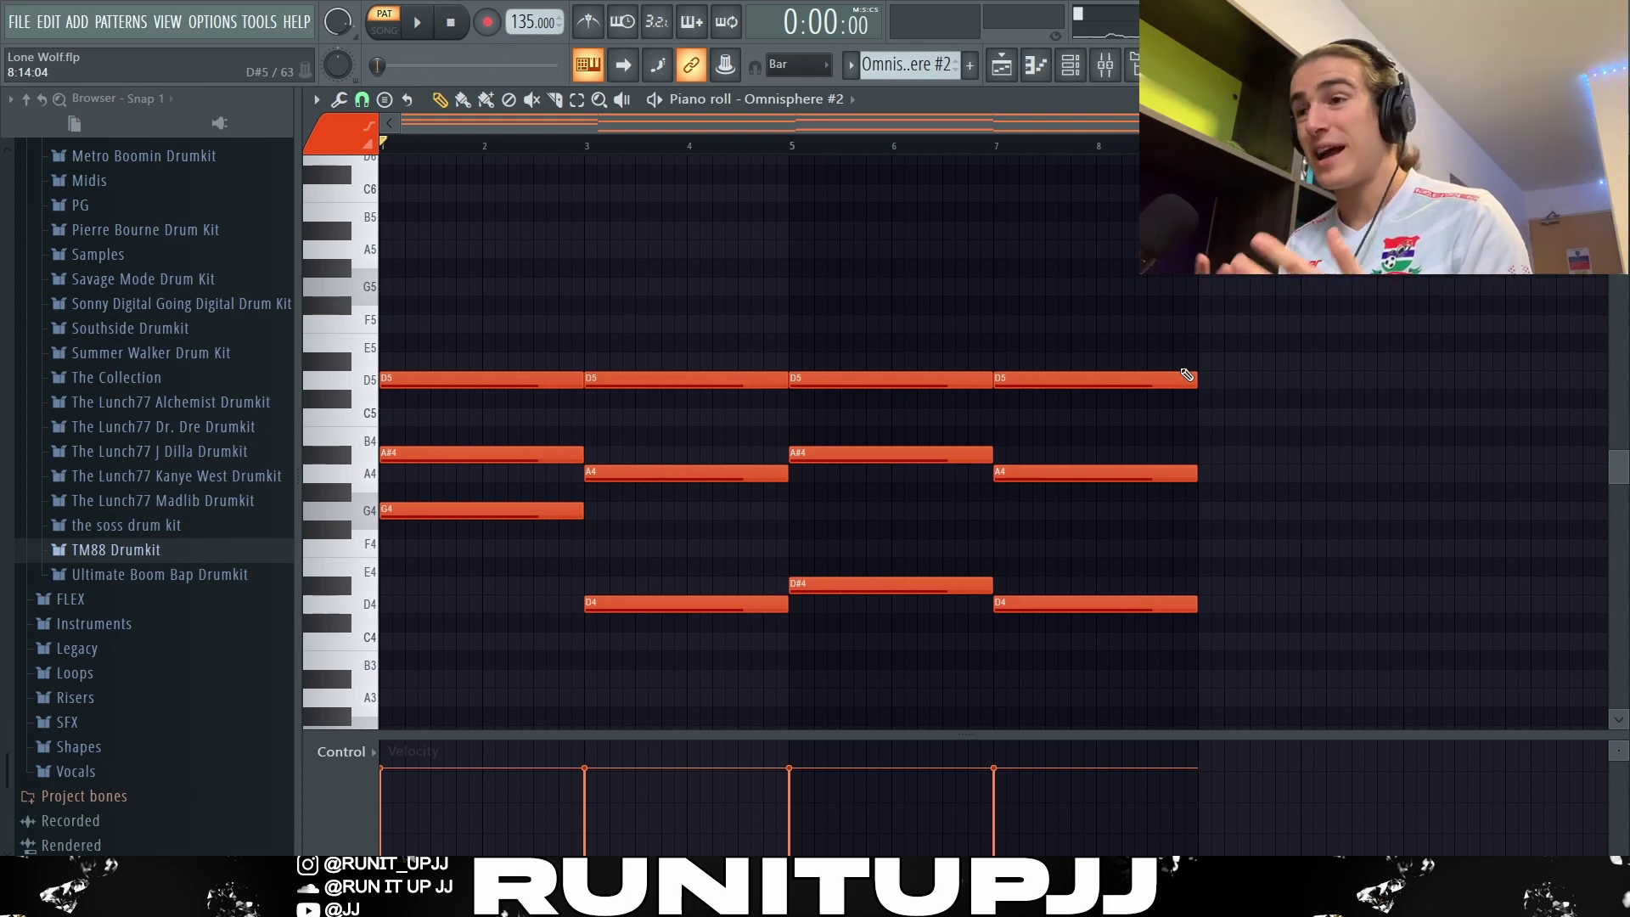
pyautogui.press('space')
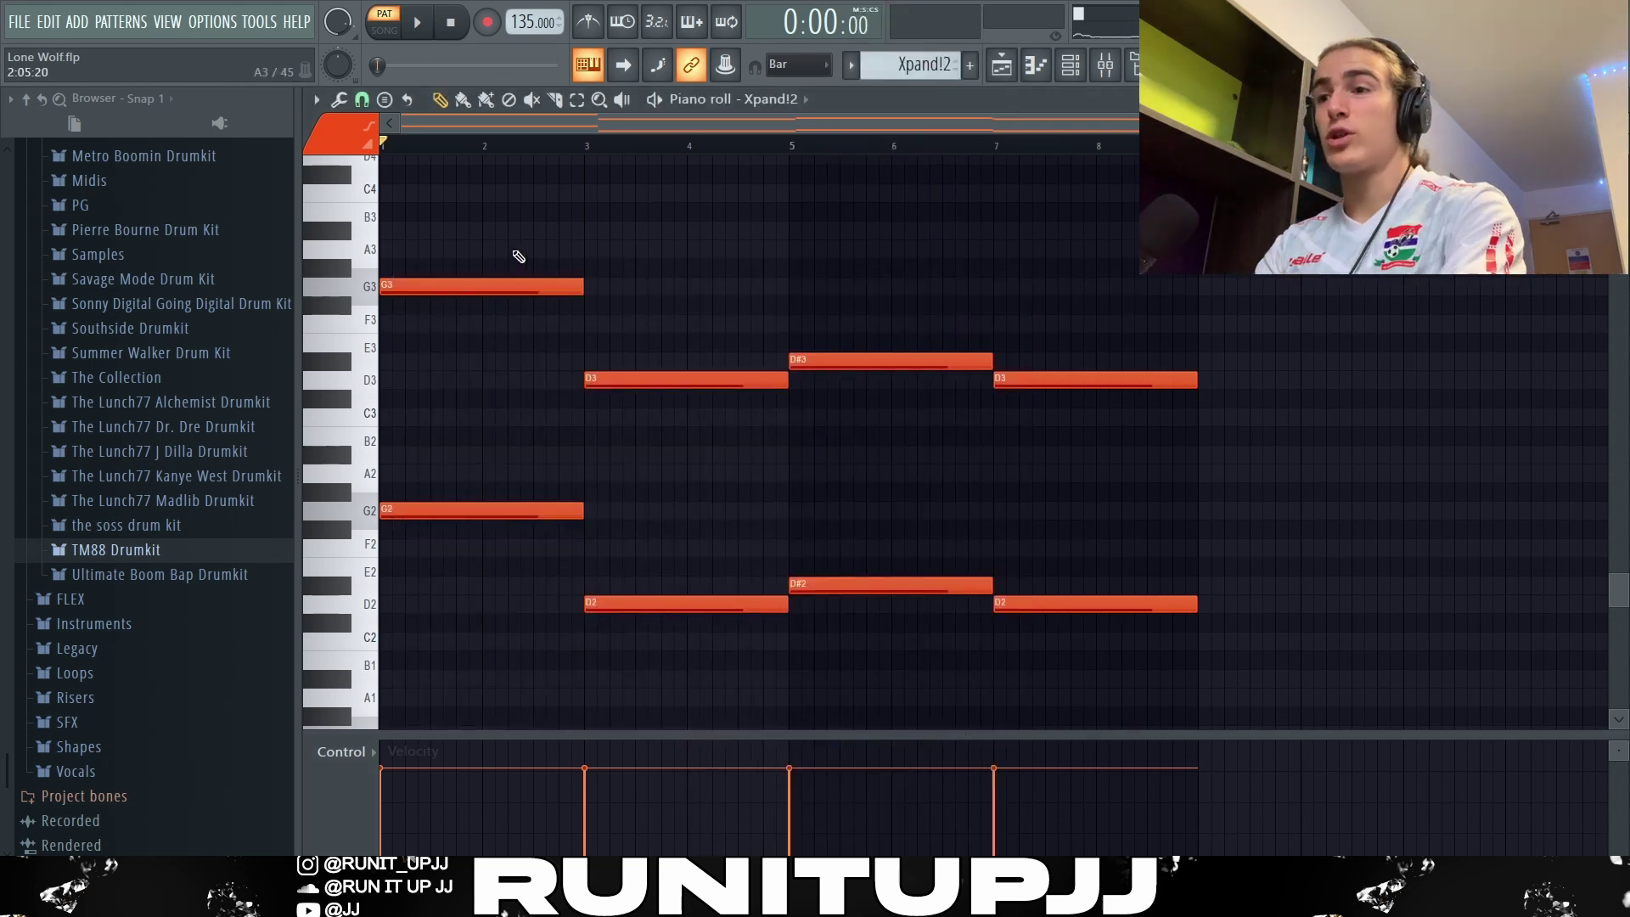
# - Highlight the upper-octave and lower-octave note lines of the Xpand!2 pattern and clear the selection
pyautogui.moveTo(515, 243); pyautogui.dragTo(1299, 424)
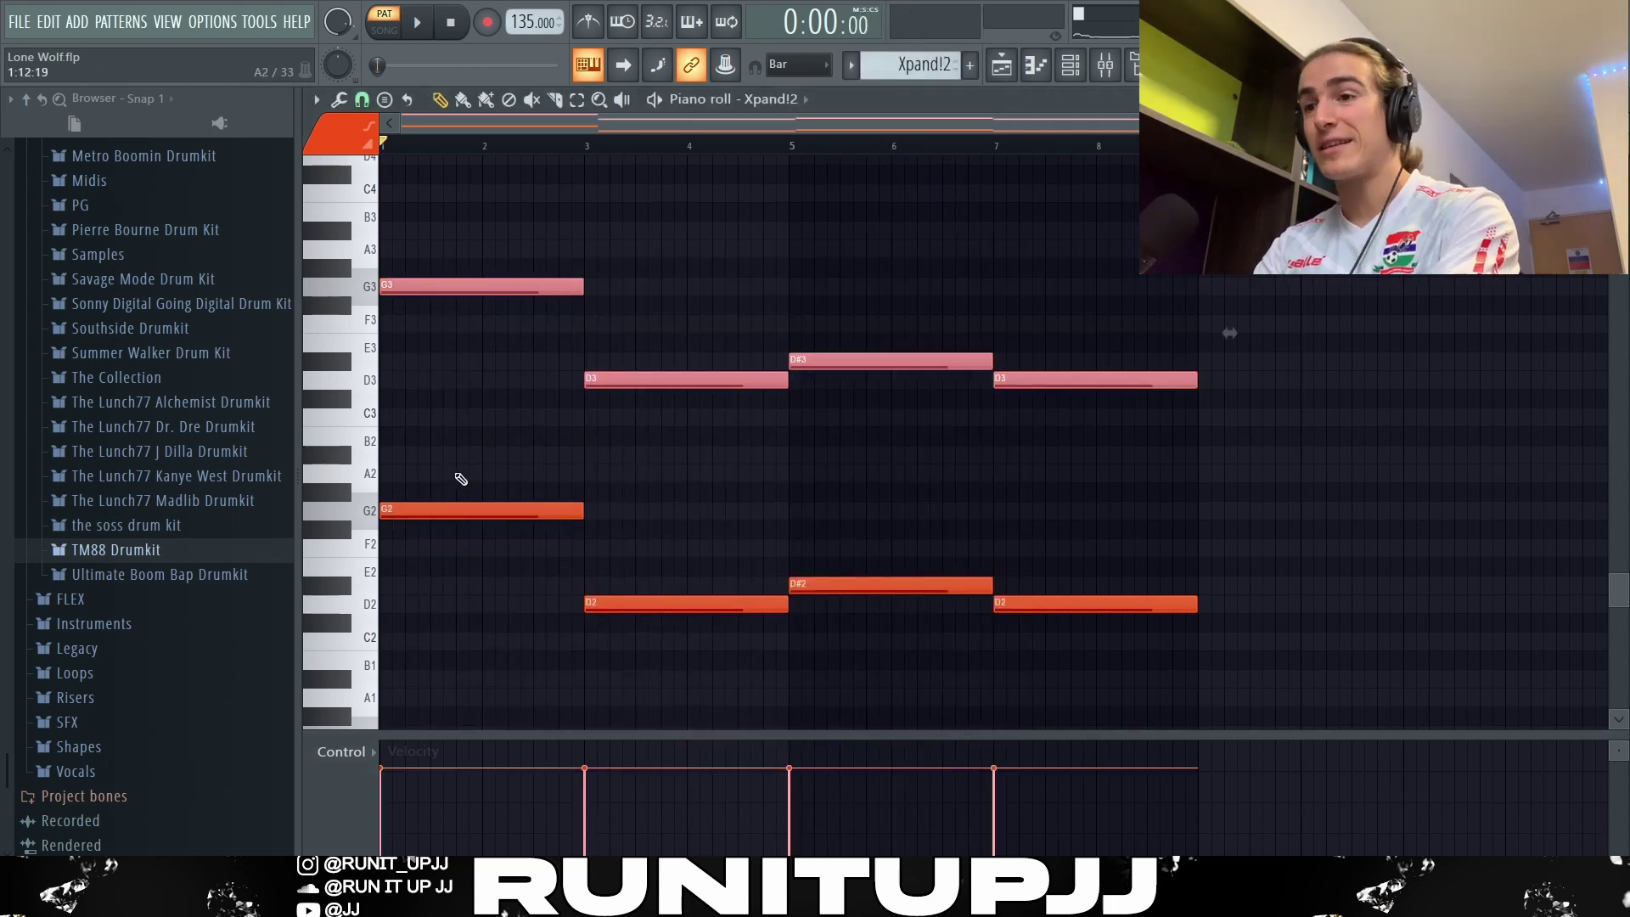
pyautogui.moveTo(442, 463); pyautogui.dragTo(1420, 729)
pyautogui.scroll(-3, 1173, 570)
pyautogui.scroll(5, 1241, 589)
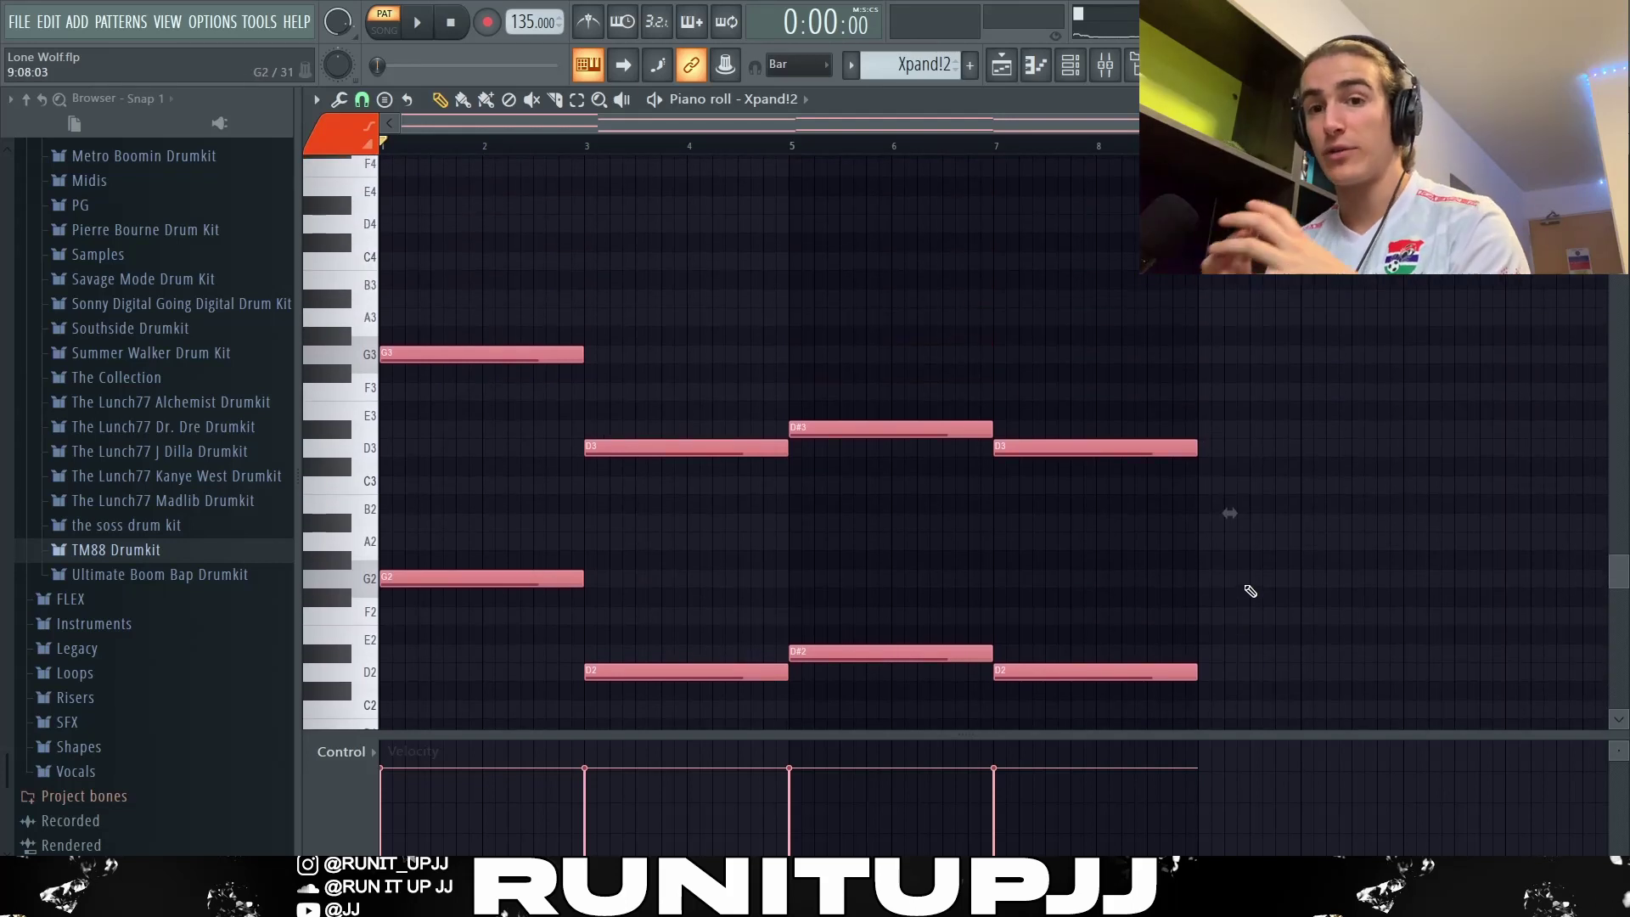
pyautogui.click(1250, 591)
pyautogui.scroll(-4, 1257, 581)
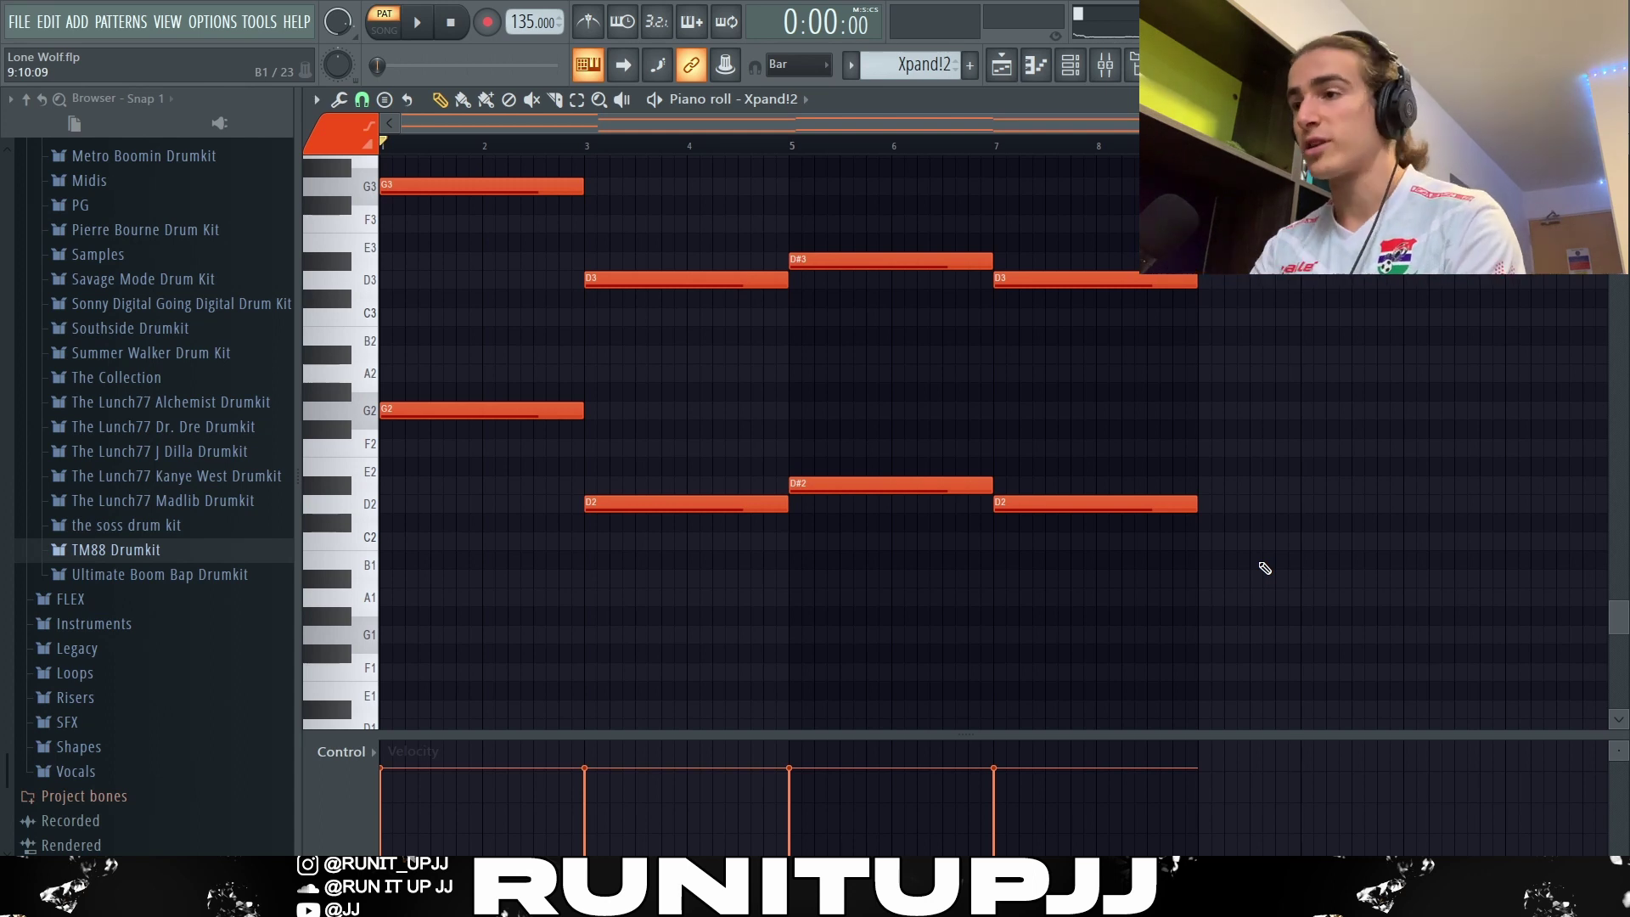
# - Play back the Xpand!2 pattern with both octave lines in view and stop playback
pyautogui.scroll(5, 1265, 568)
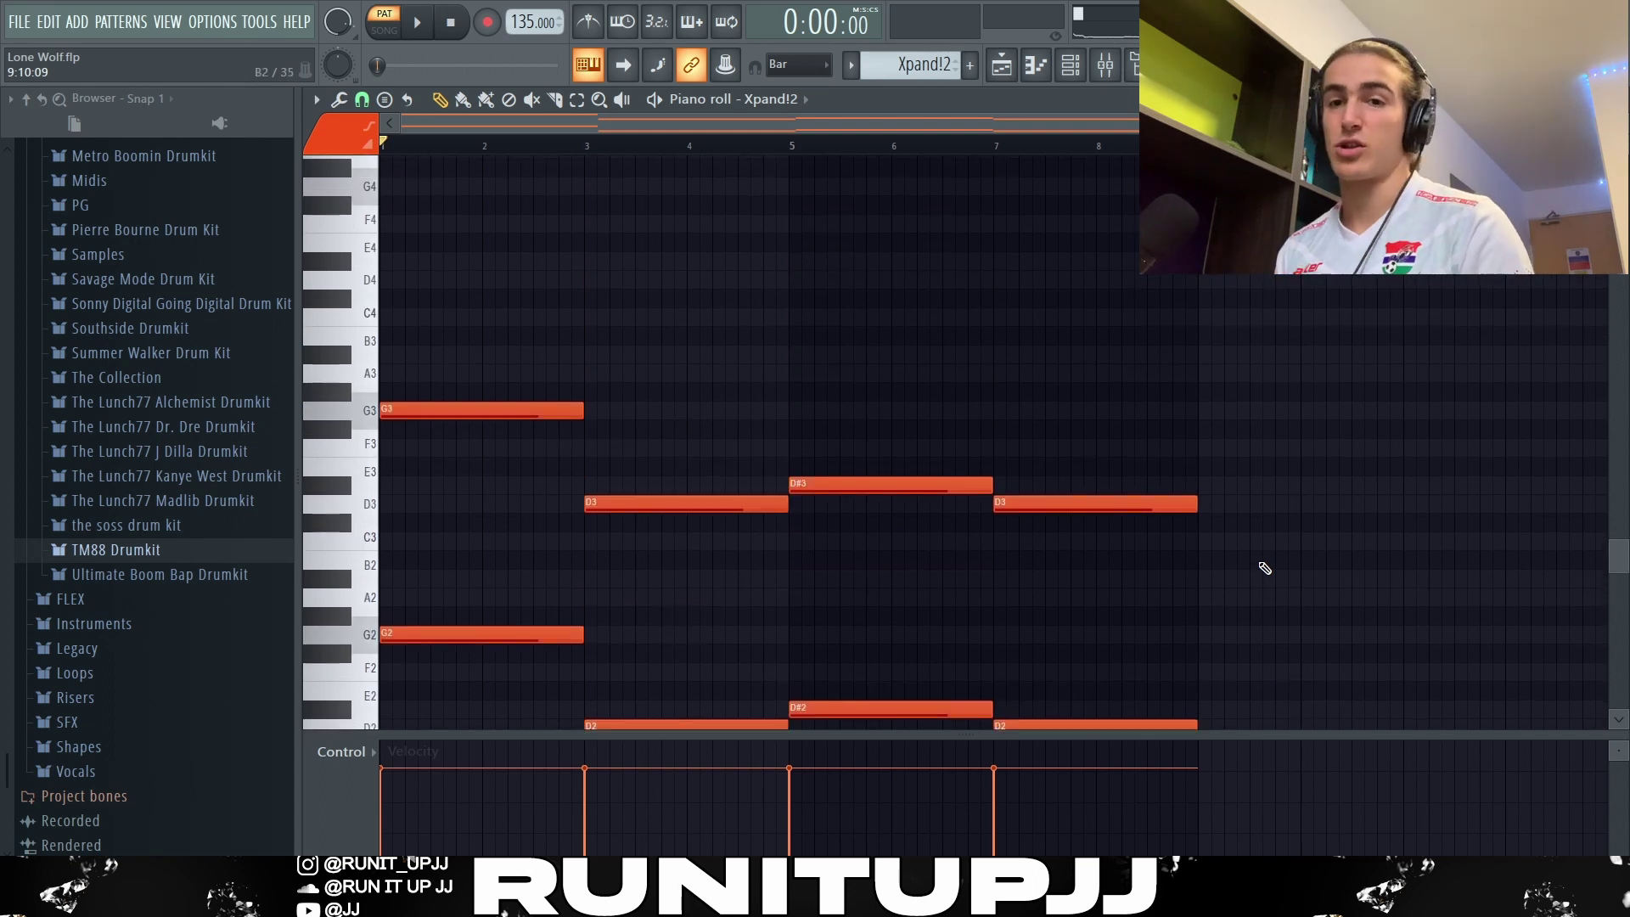
pyautogui.scroll(-1, 1265, 568)
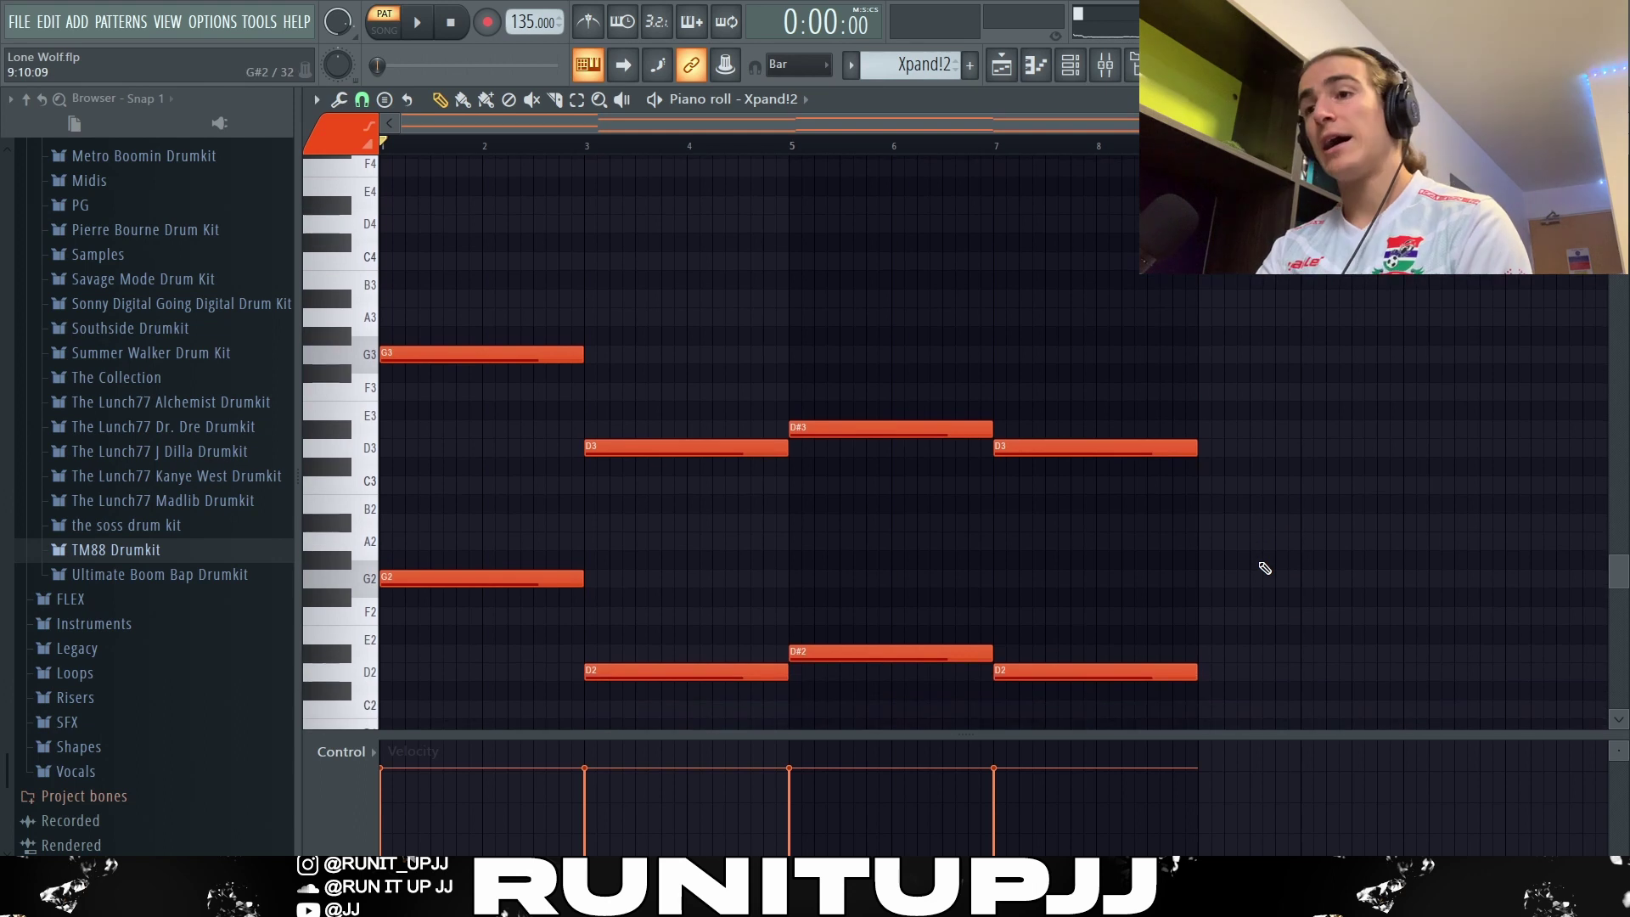
pyautogui.press('space')
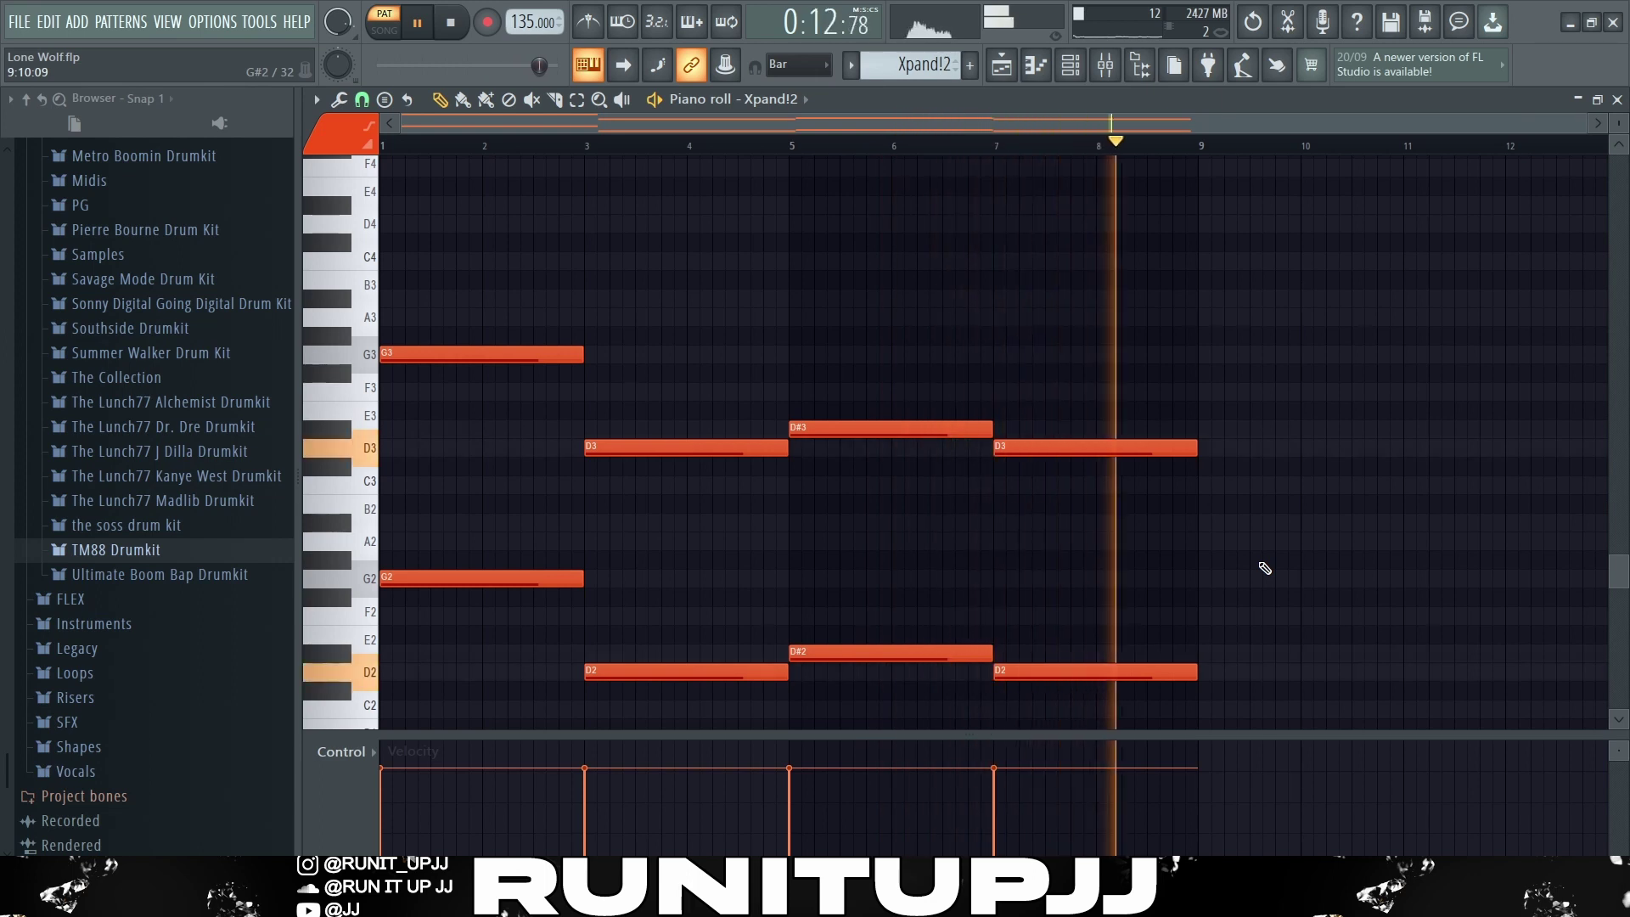
pyautogui.press('space')
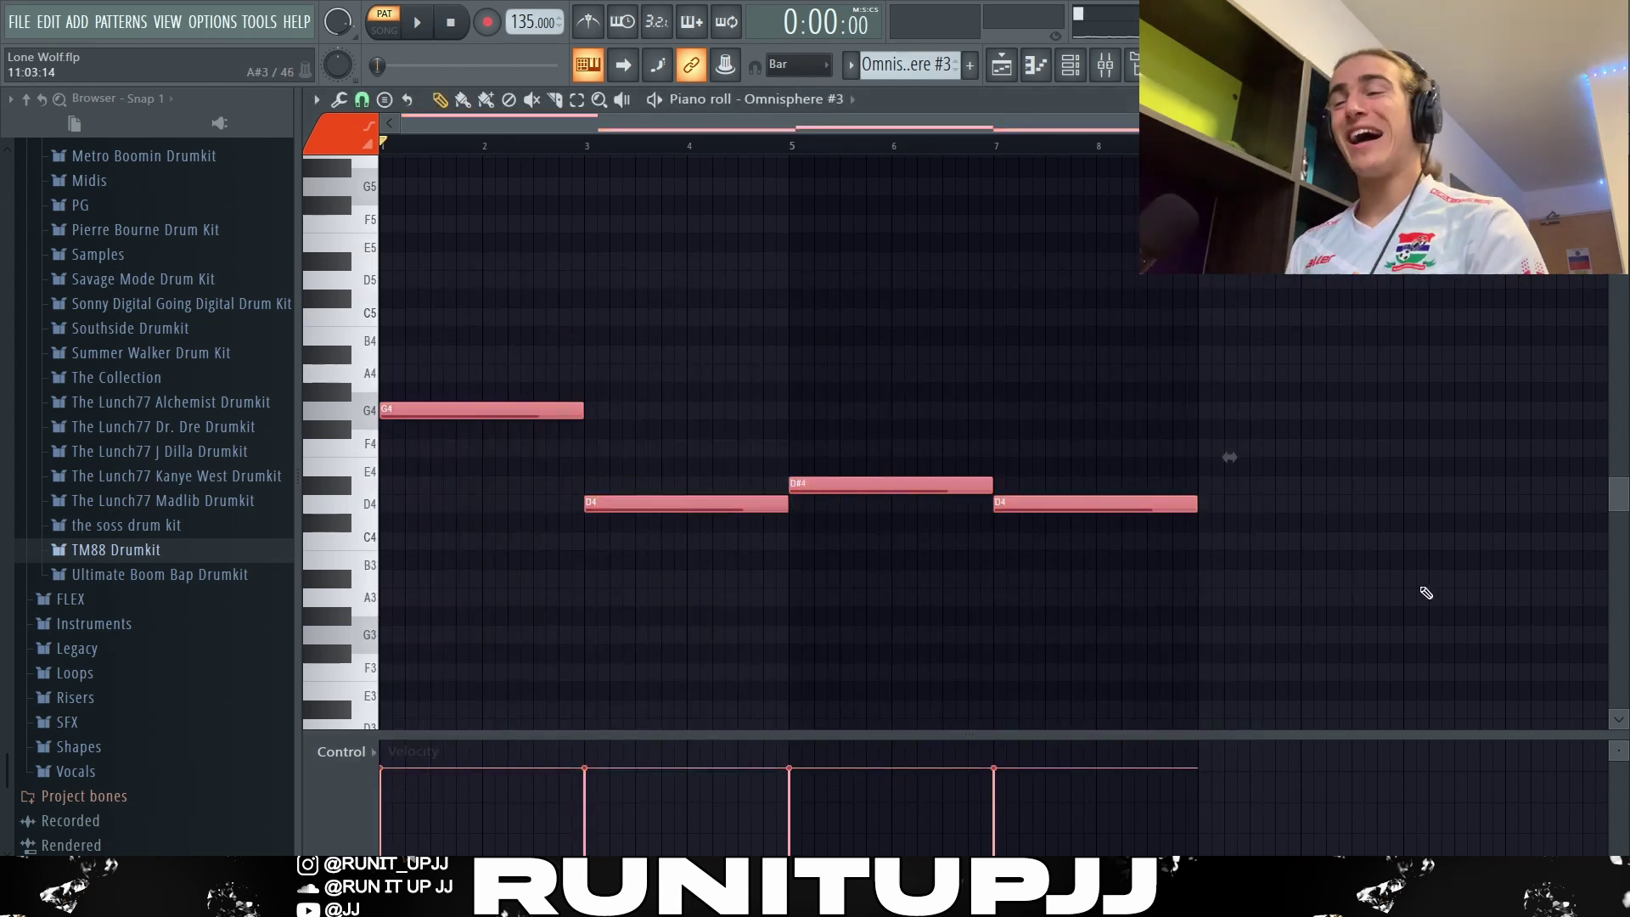
# - Audition the Omnisphere #3 pattern on its own, and the four layered melody tracks together in the playlist
pyautogui.hotkey('ctrl', 'a')
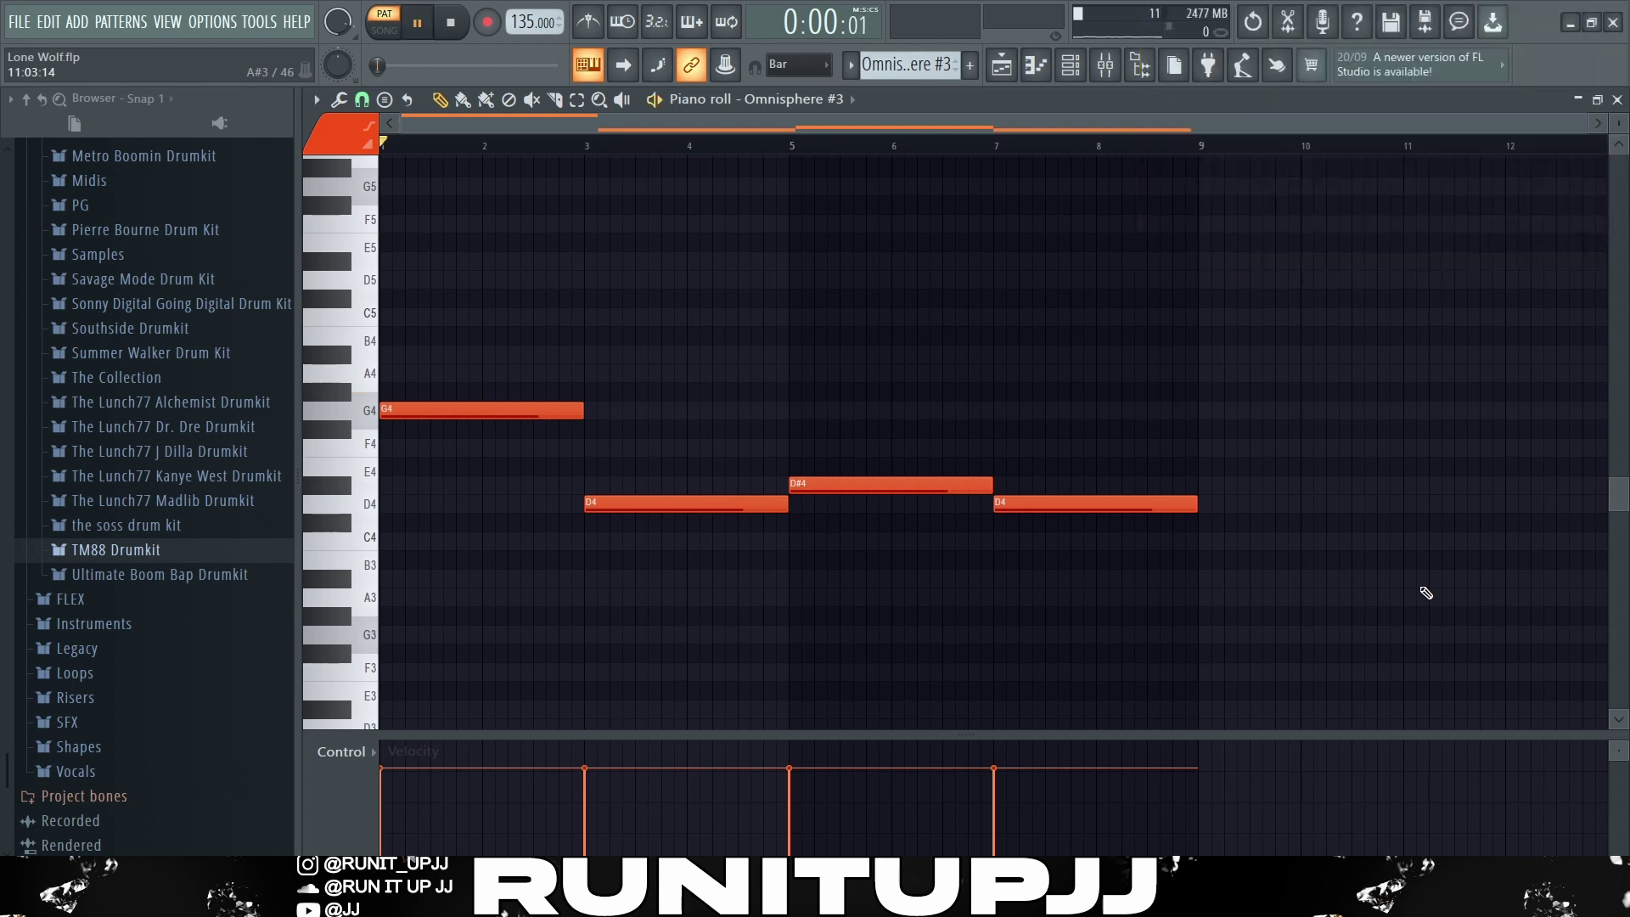
pyautogui.press('space')
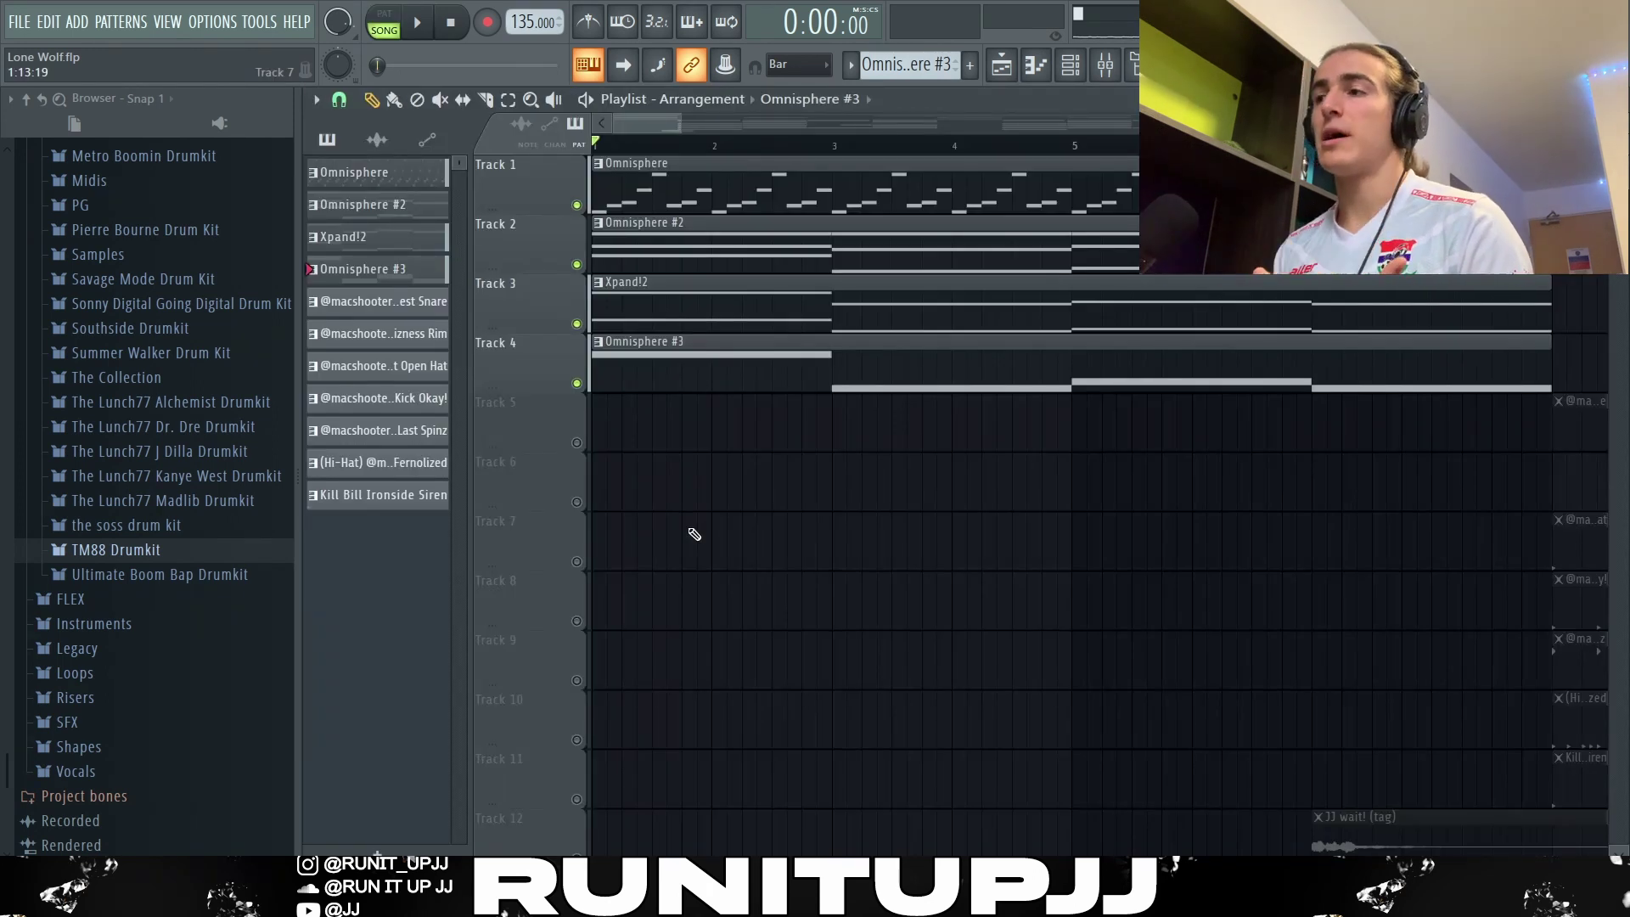
pyautogui.press('space')
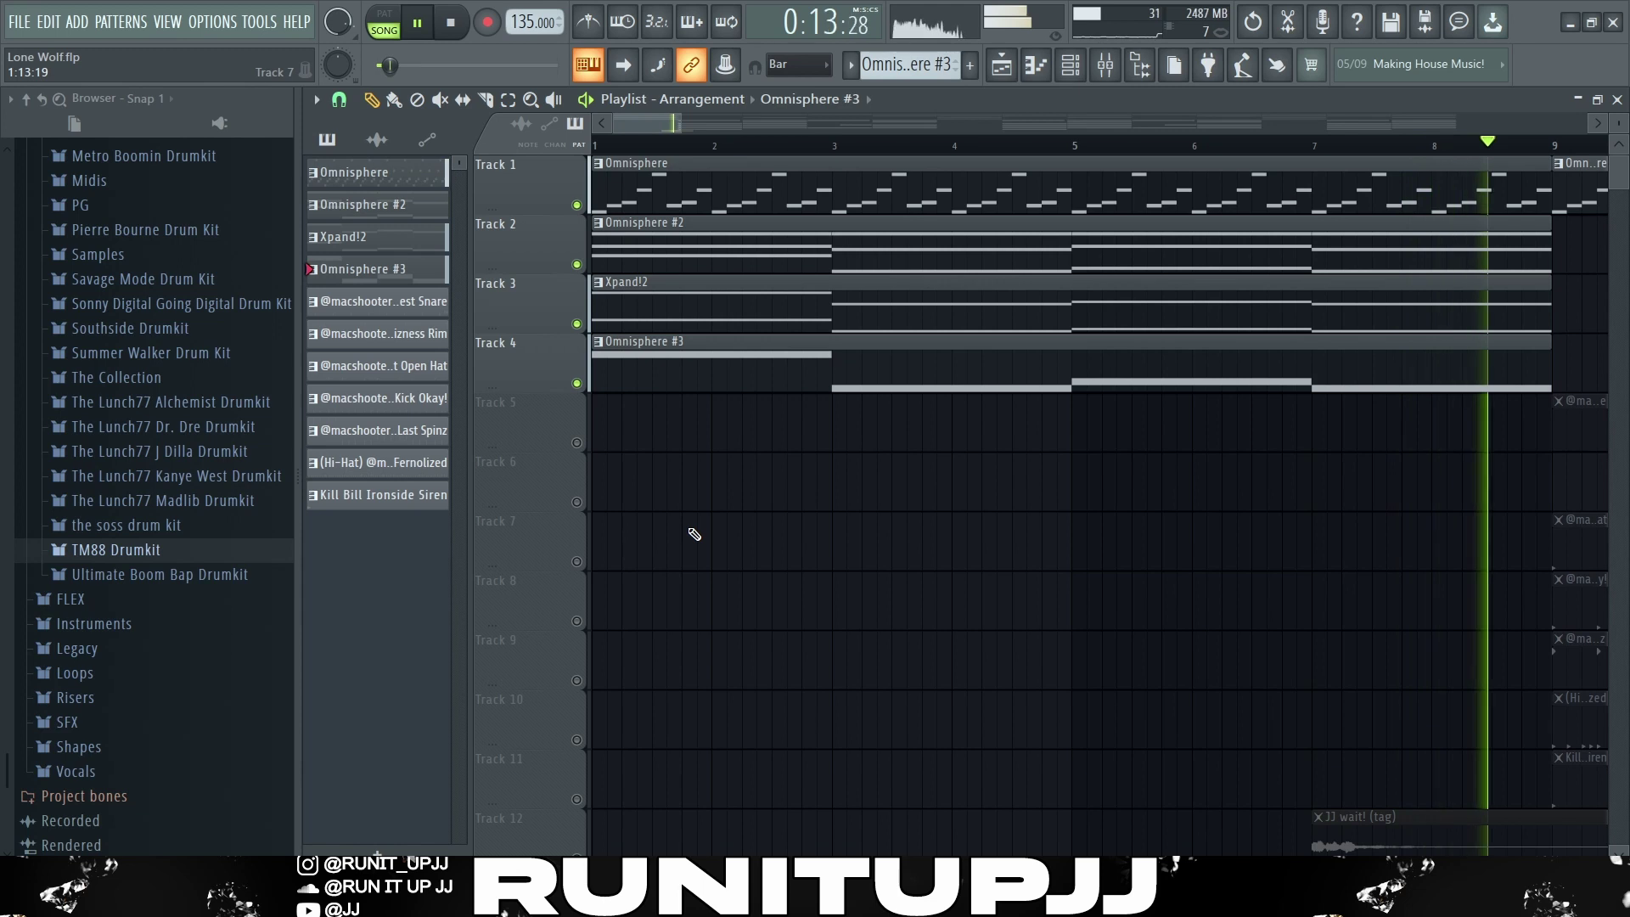
pyautogui.press('space')
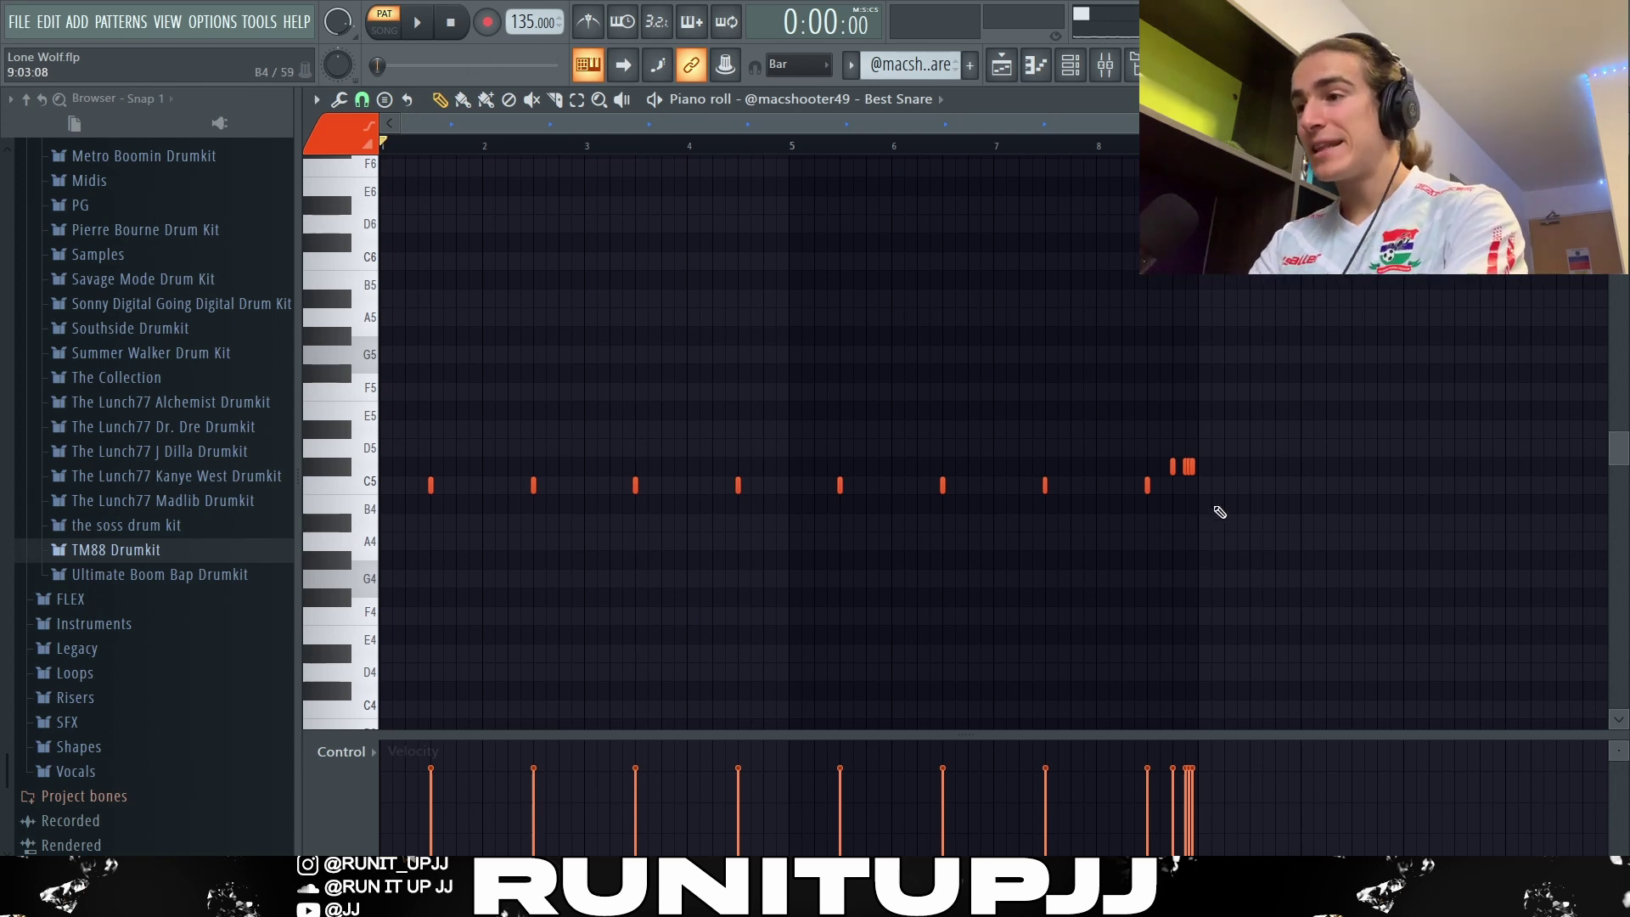
# - Change the piano roll's snap setting and examine the snare roll at the end of bar 8 in the Best Snare pattern
pyautogui.scroll(3, 1220, 512)
pyautogui.scroll(4, 1220, 512)
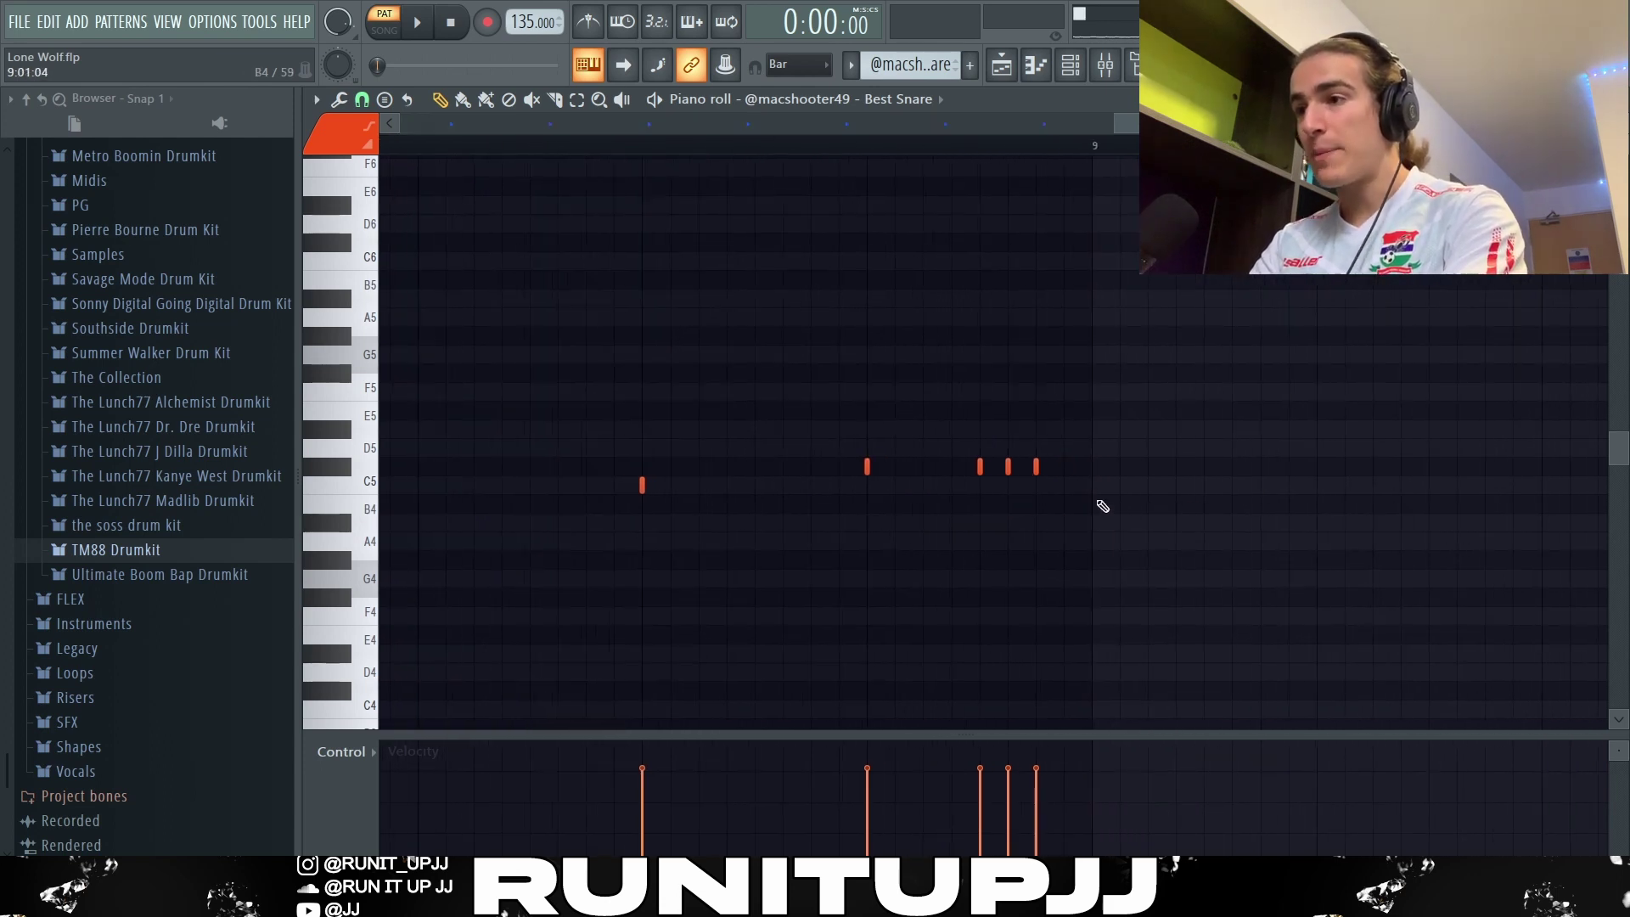
pyautogui.click(362, 99)
pyautogui.click(390, 277)
pyautogui.scroll(3, 973, 467)
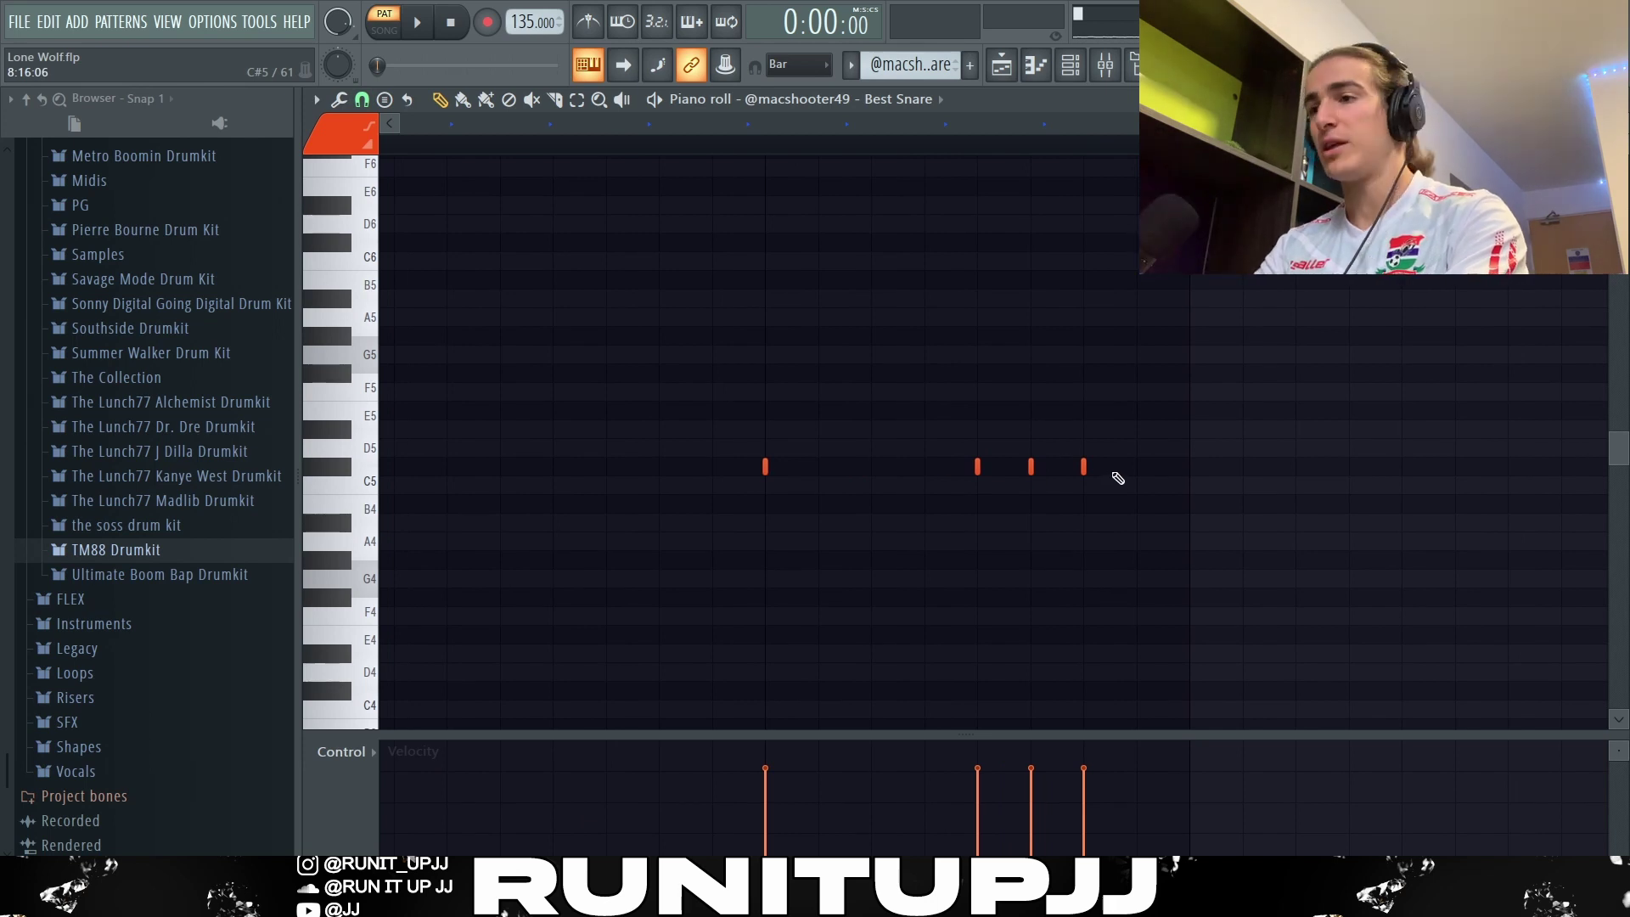
pyautogui.scroll(-5, 1118, 478)
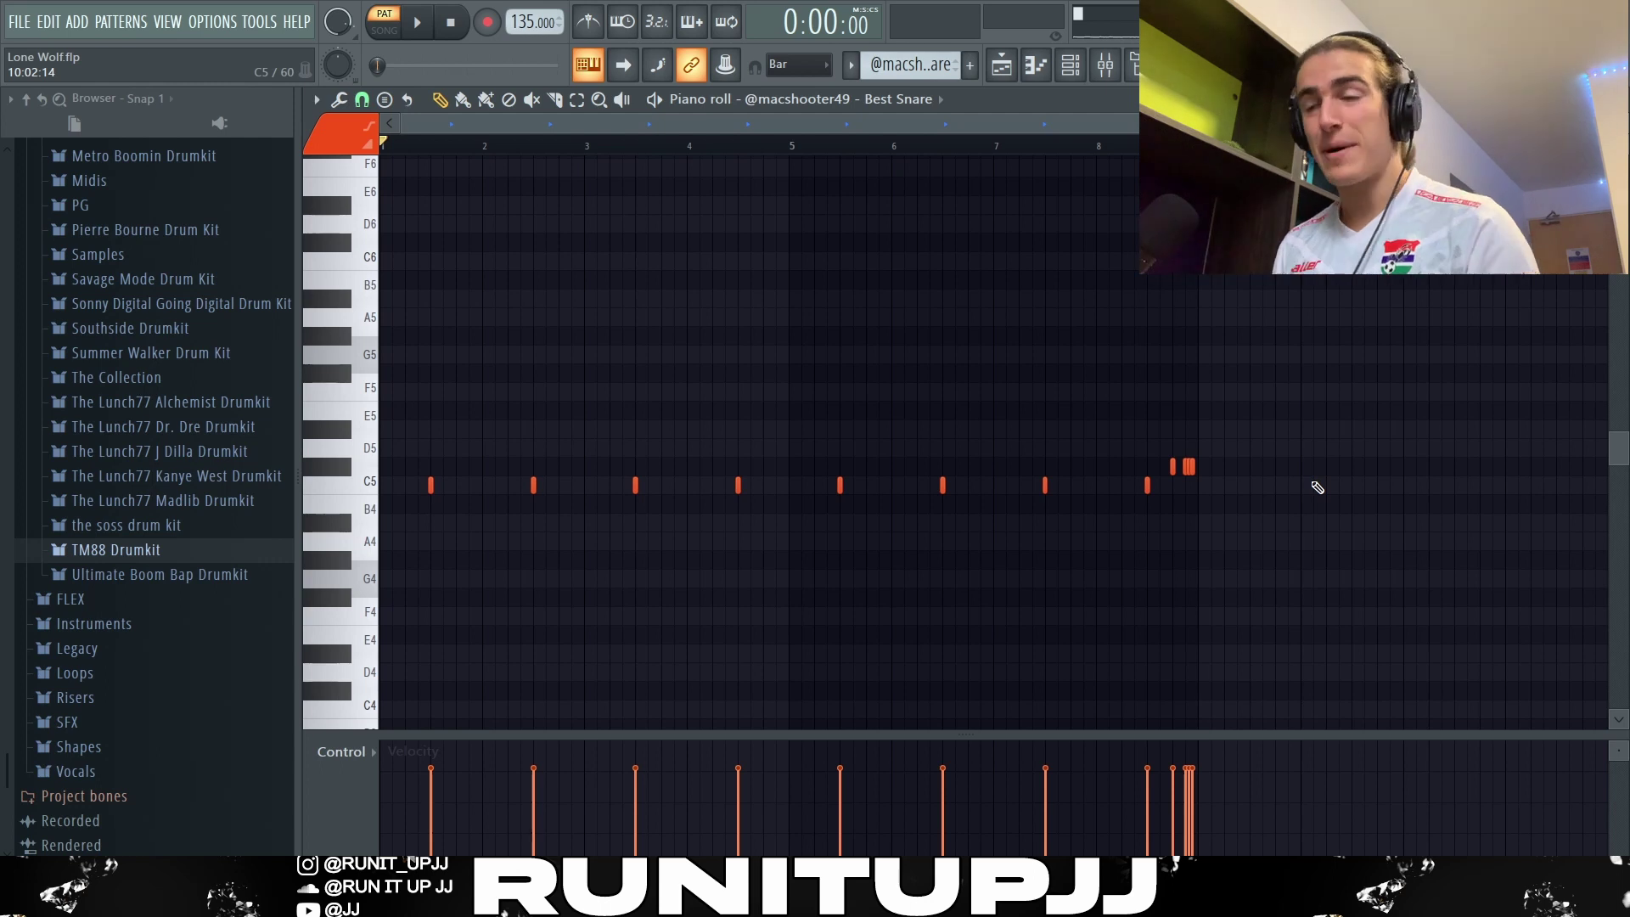
# - Audition the Best Snare pattern through its closing roll, and the Bizness Rim pattern on its own
pyautogui.press('space')
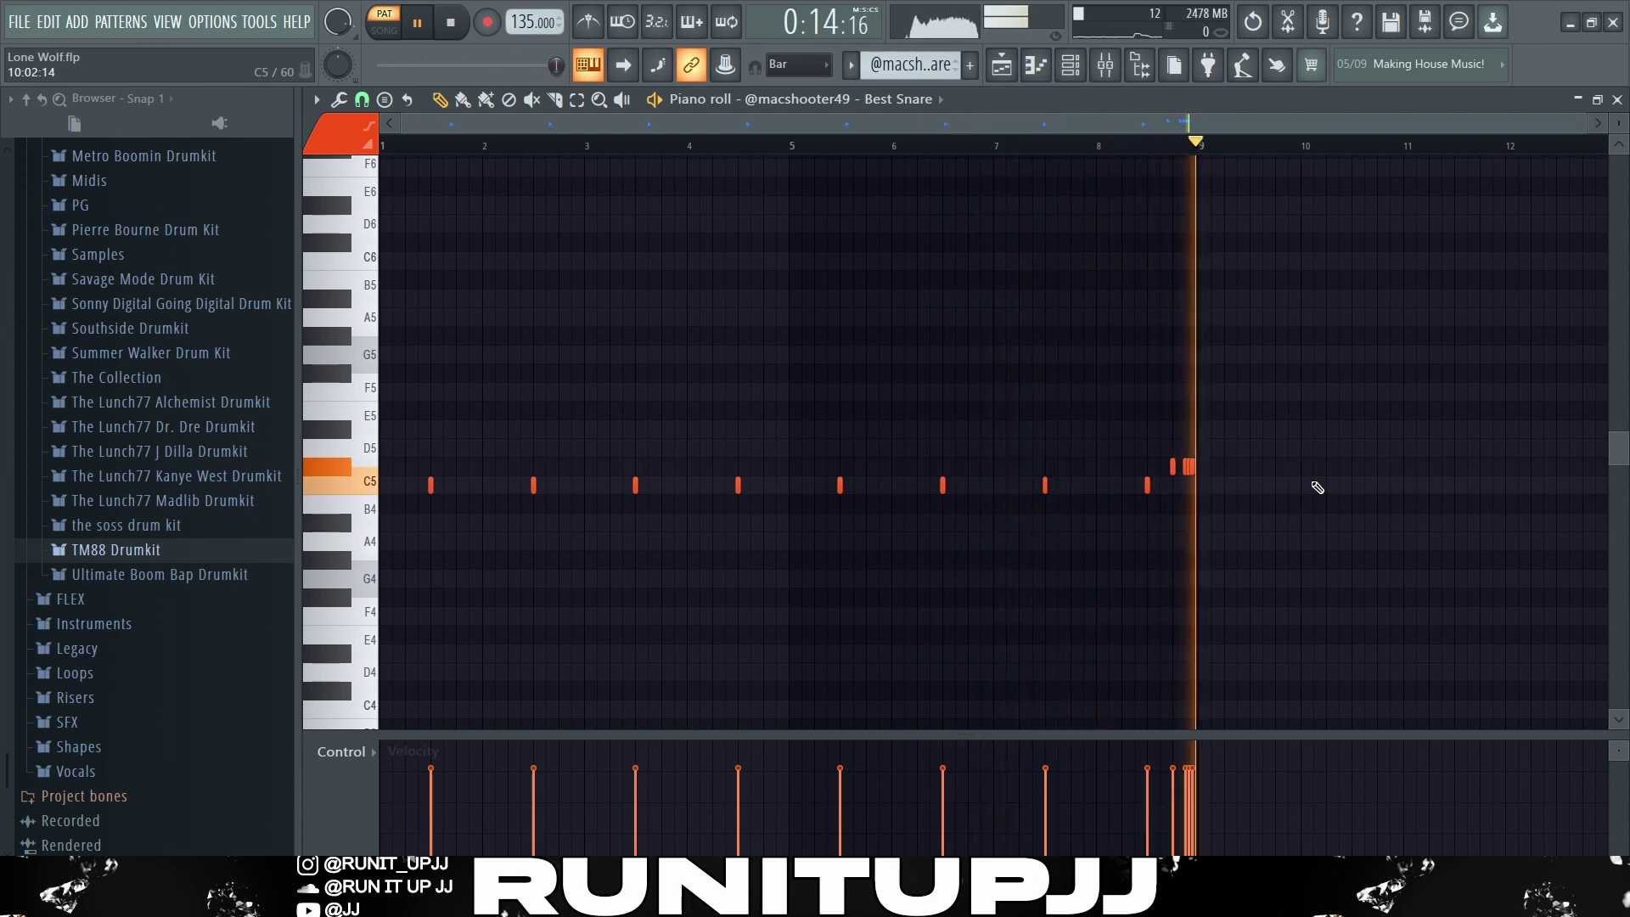
pyautogui.press('space')
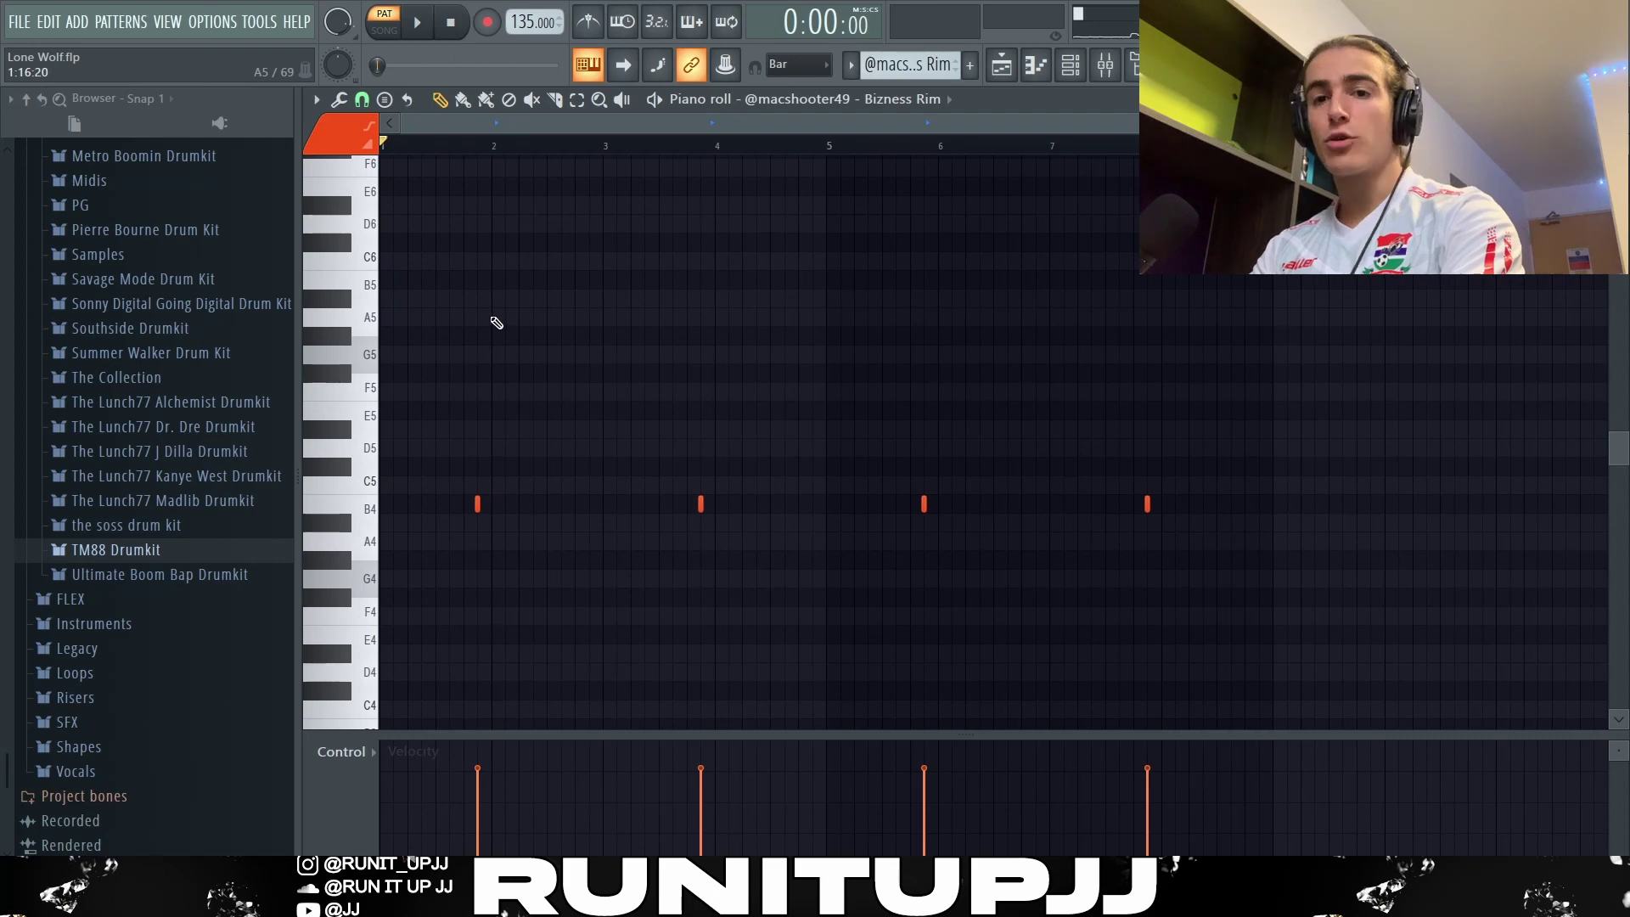
pyautogui.rightClick(605, 150)
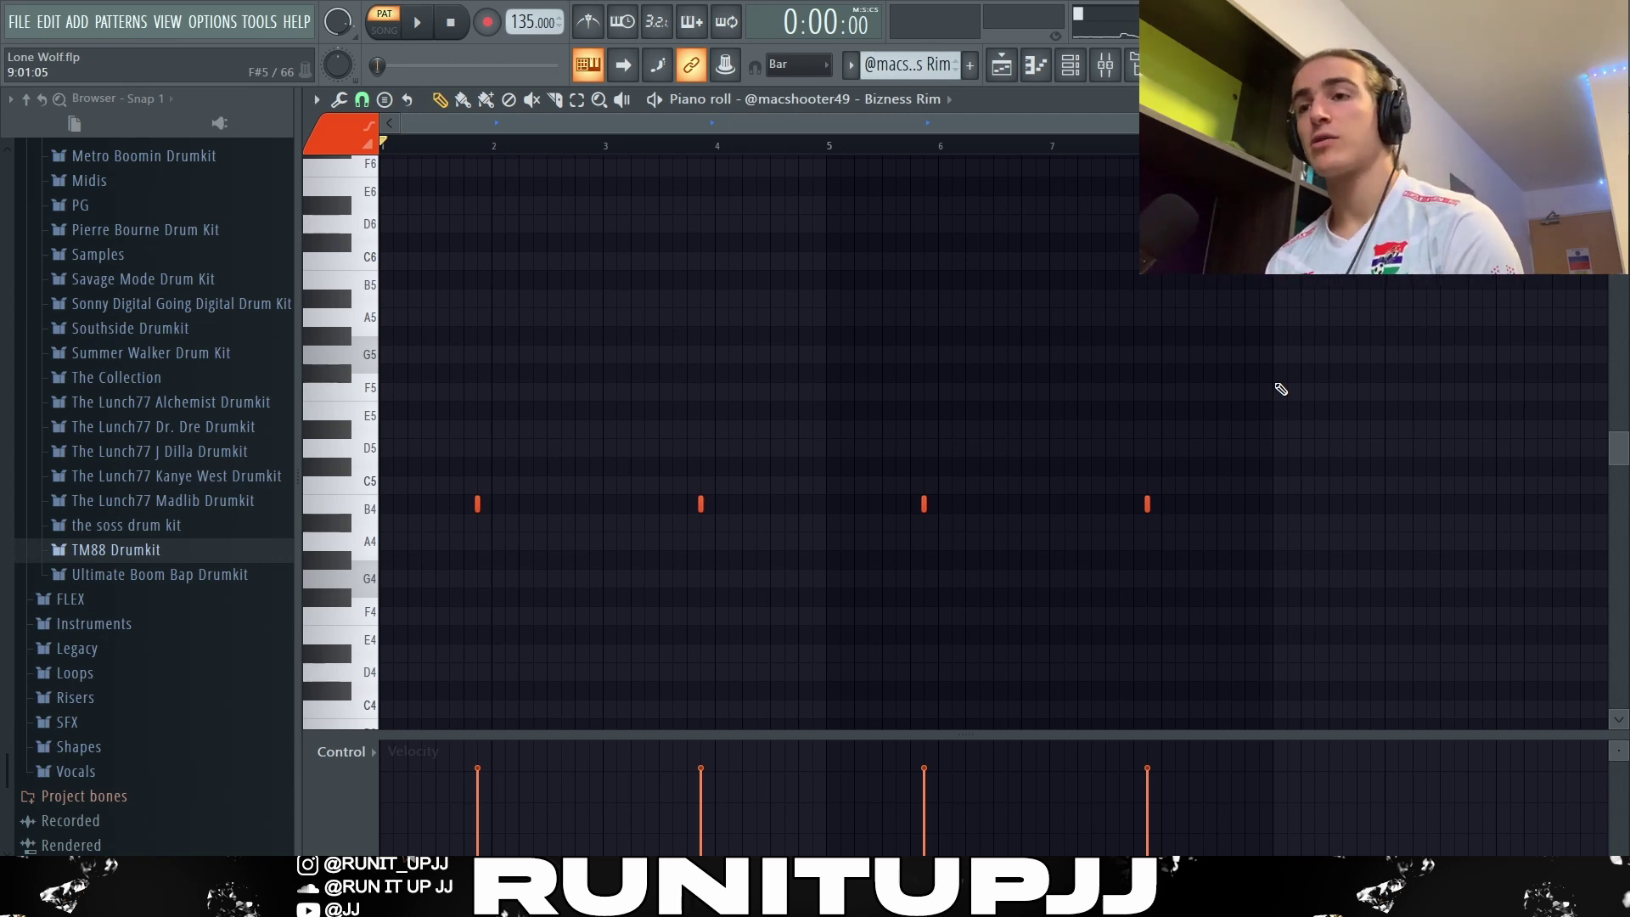
pyautogui.press('space')
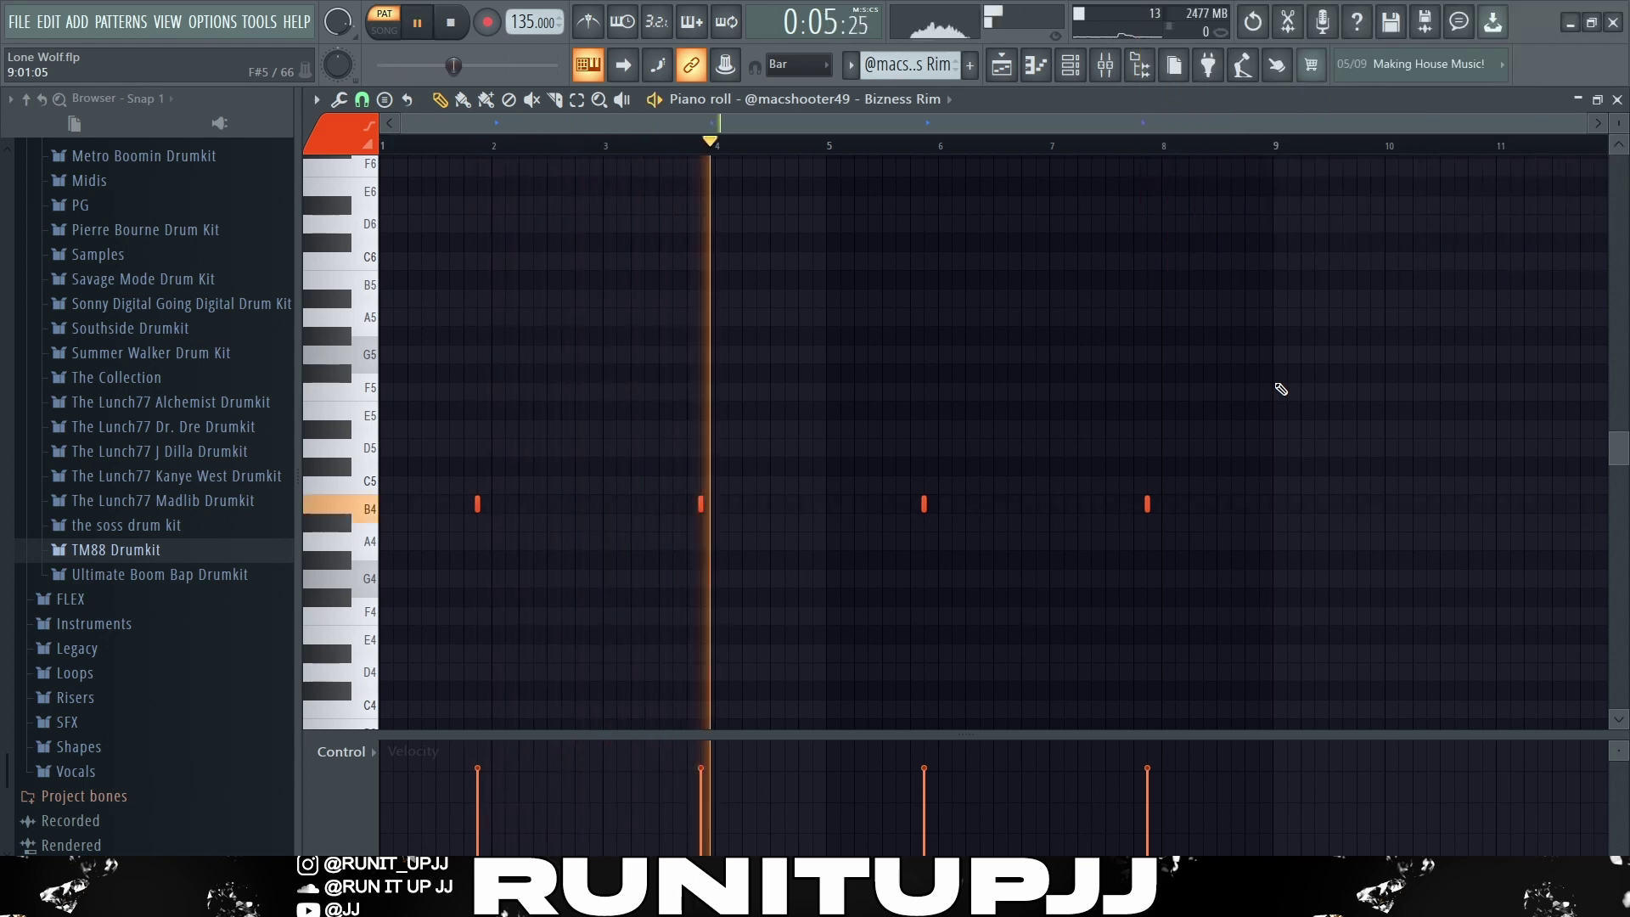
pyautogui.press('space')
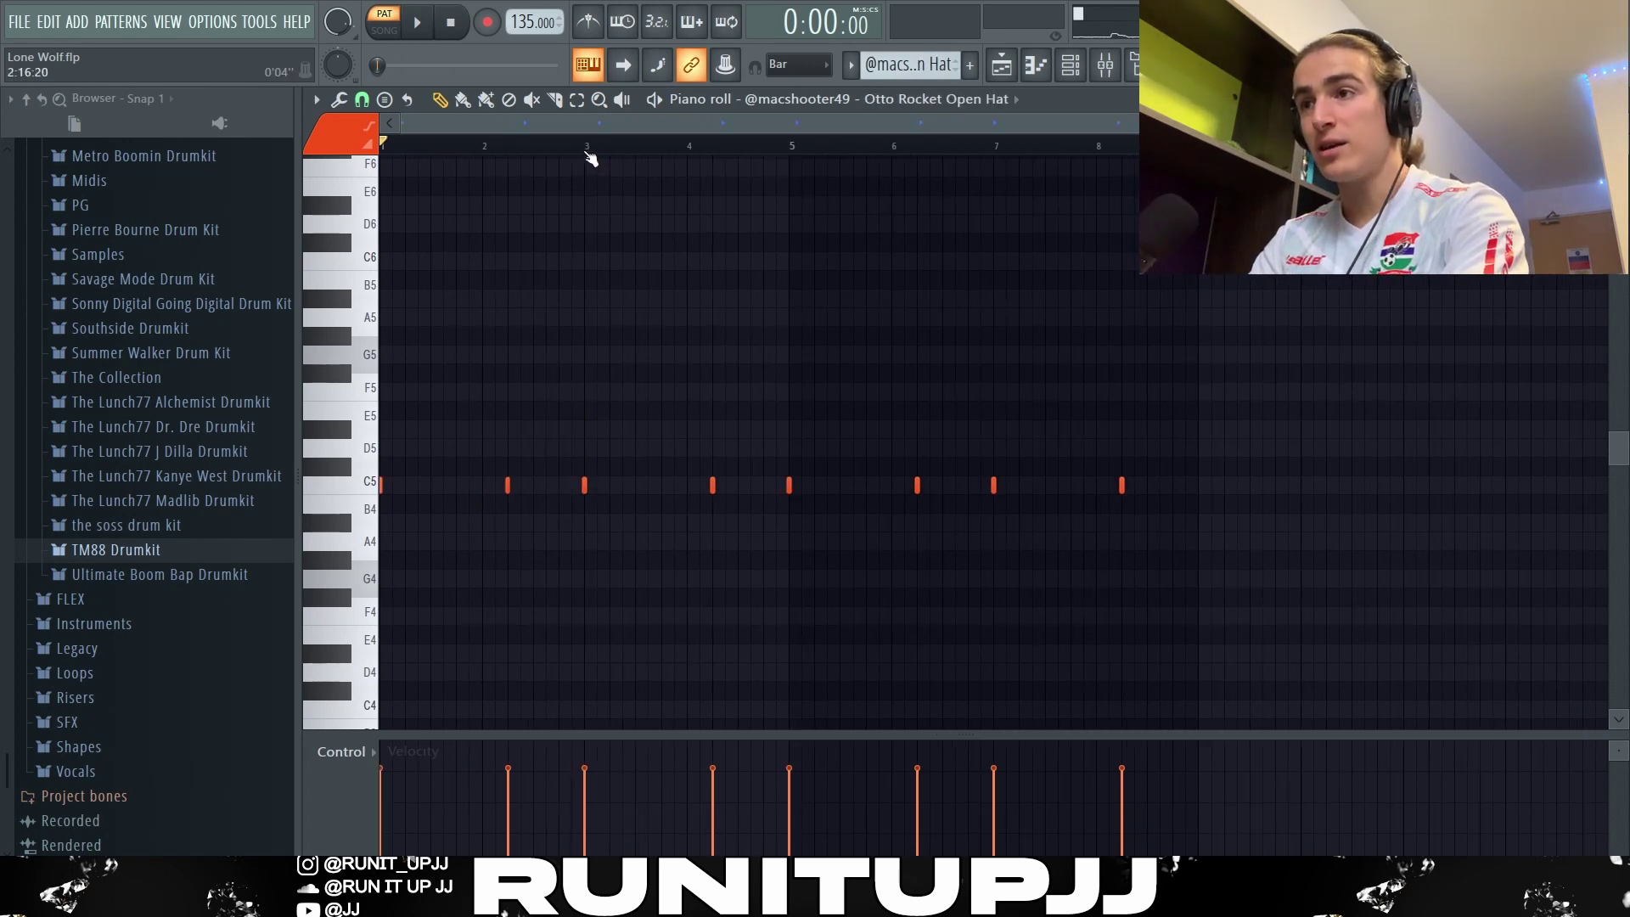
# - Highlight the first two bars of the Otto Rocket Open Hat pattern, clear the selection and start playback
pyautogui.moveTo(590, 151); pyautogui.dragTo(383, 147)
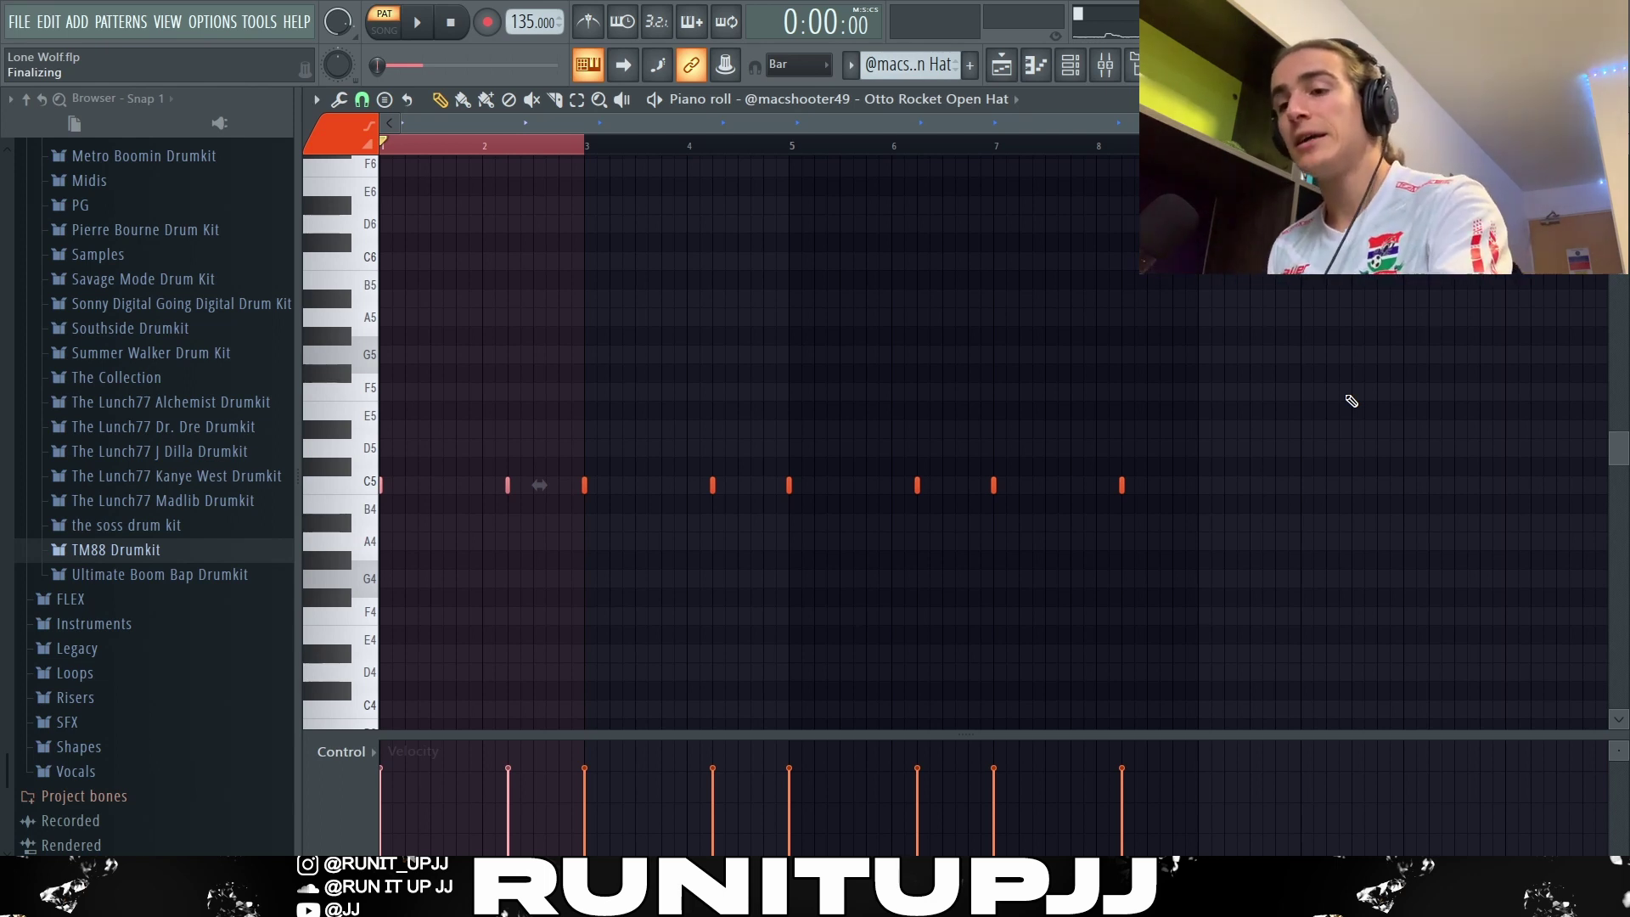
pyautogui.hotkey('ctrl', 'd')
pyautogui.press('space')
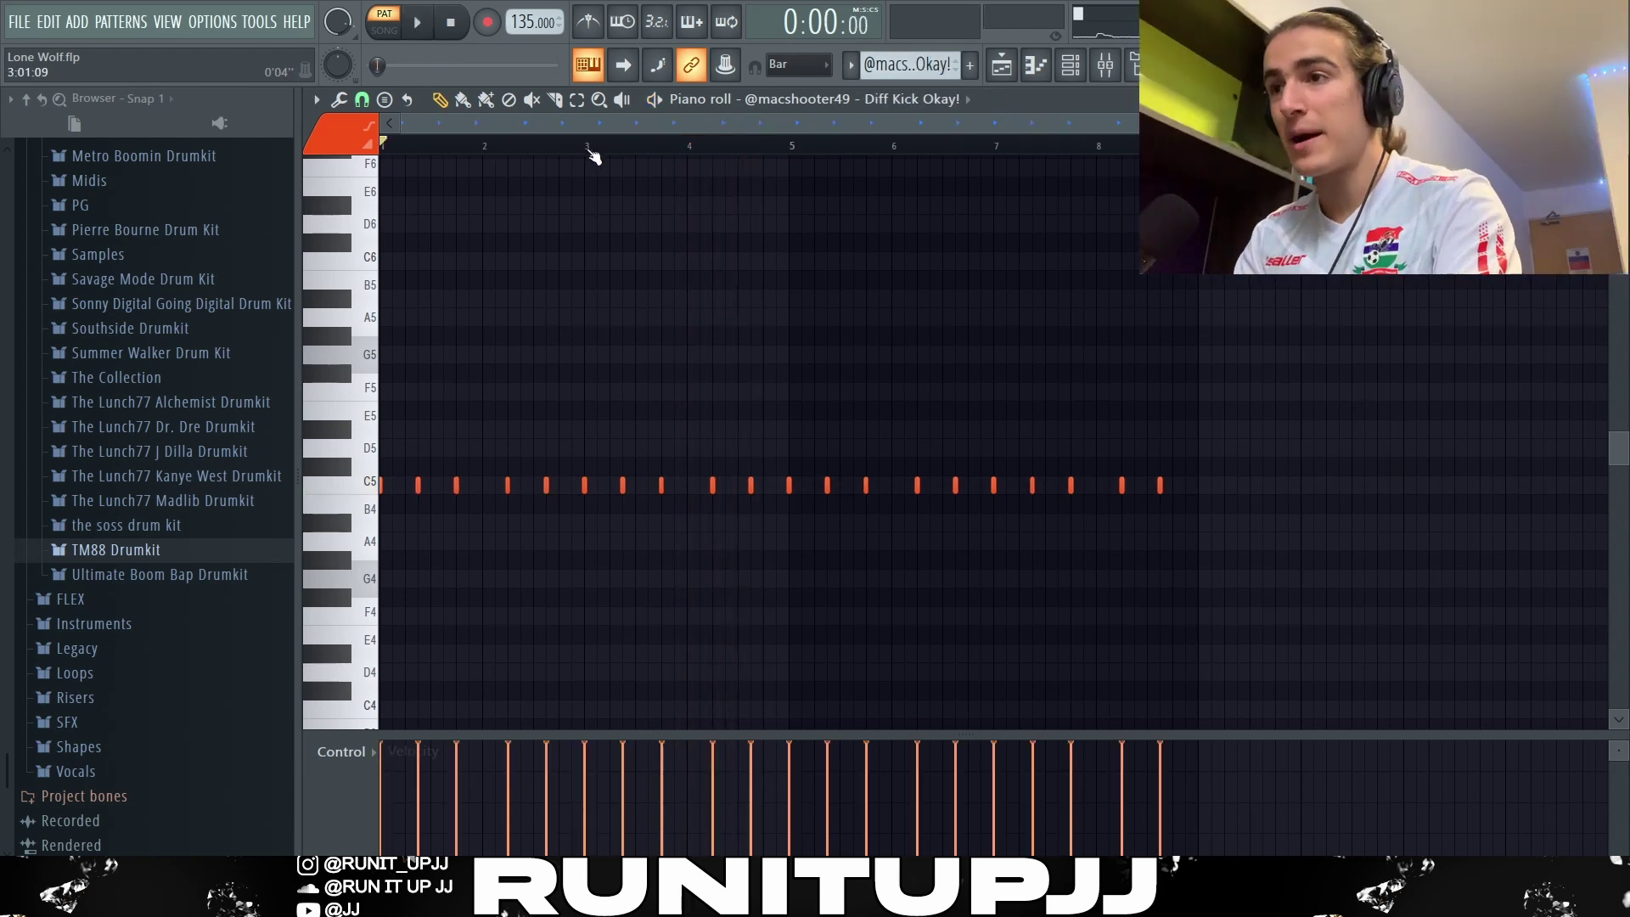
# - Highlight the first two bars of the Diff Kick Okay! pattern, clear the selection and play the pattern back
pyautogui.moveTo(588, 146); pyautogui.dragTo(383, 145)
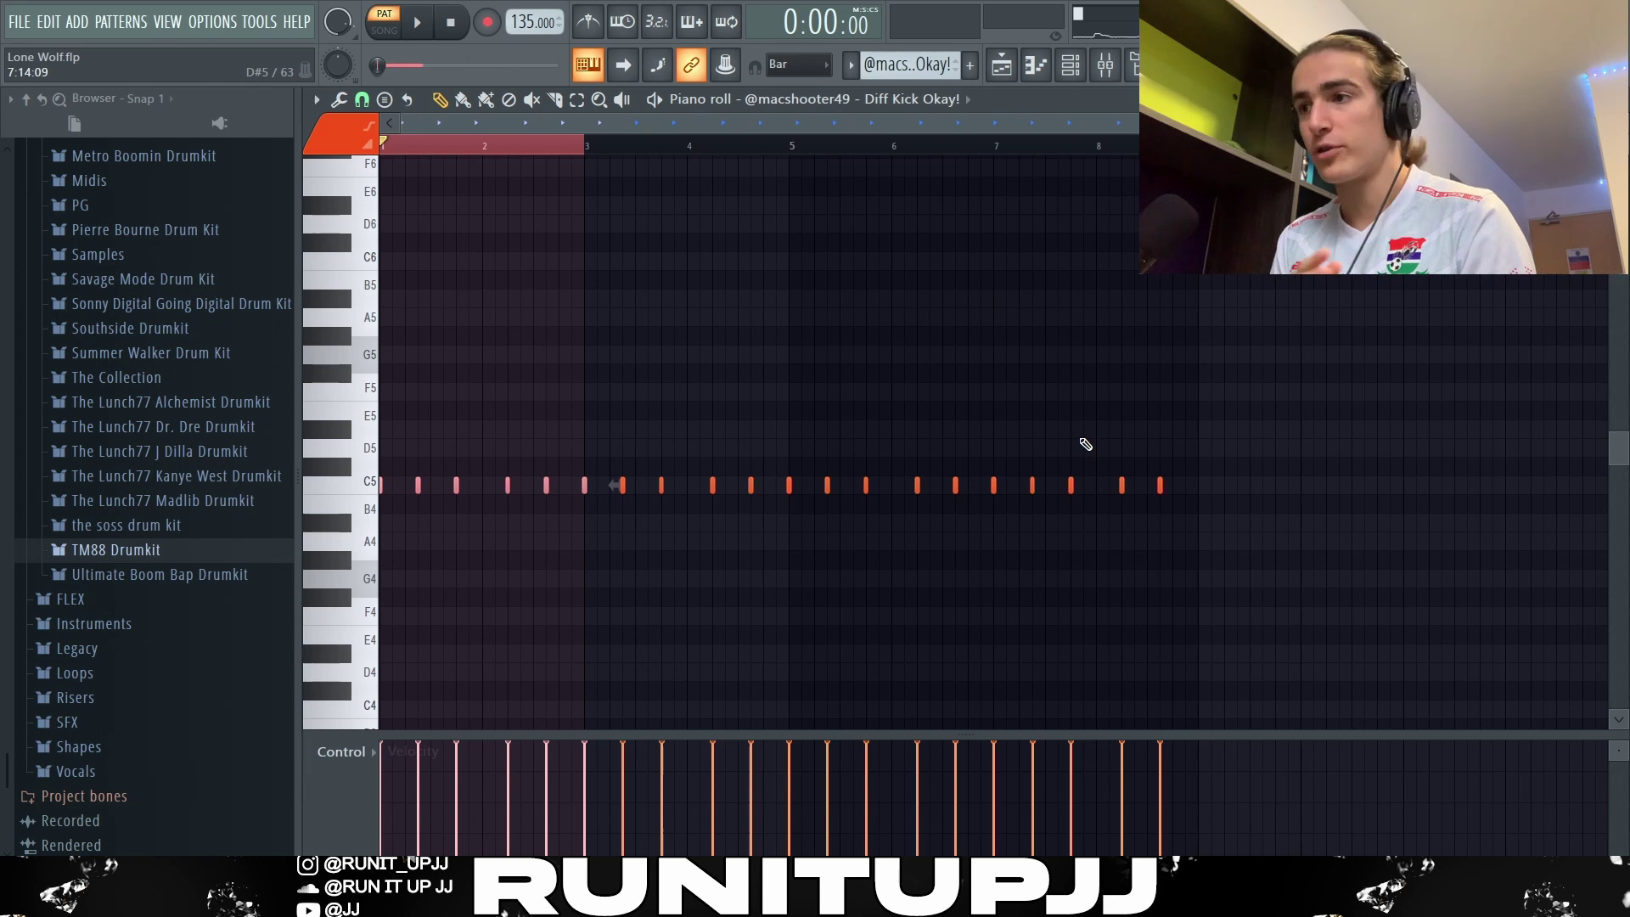
pyautogui.hotkey('ctrl', 'd')
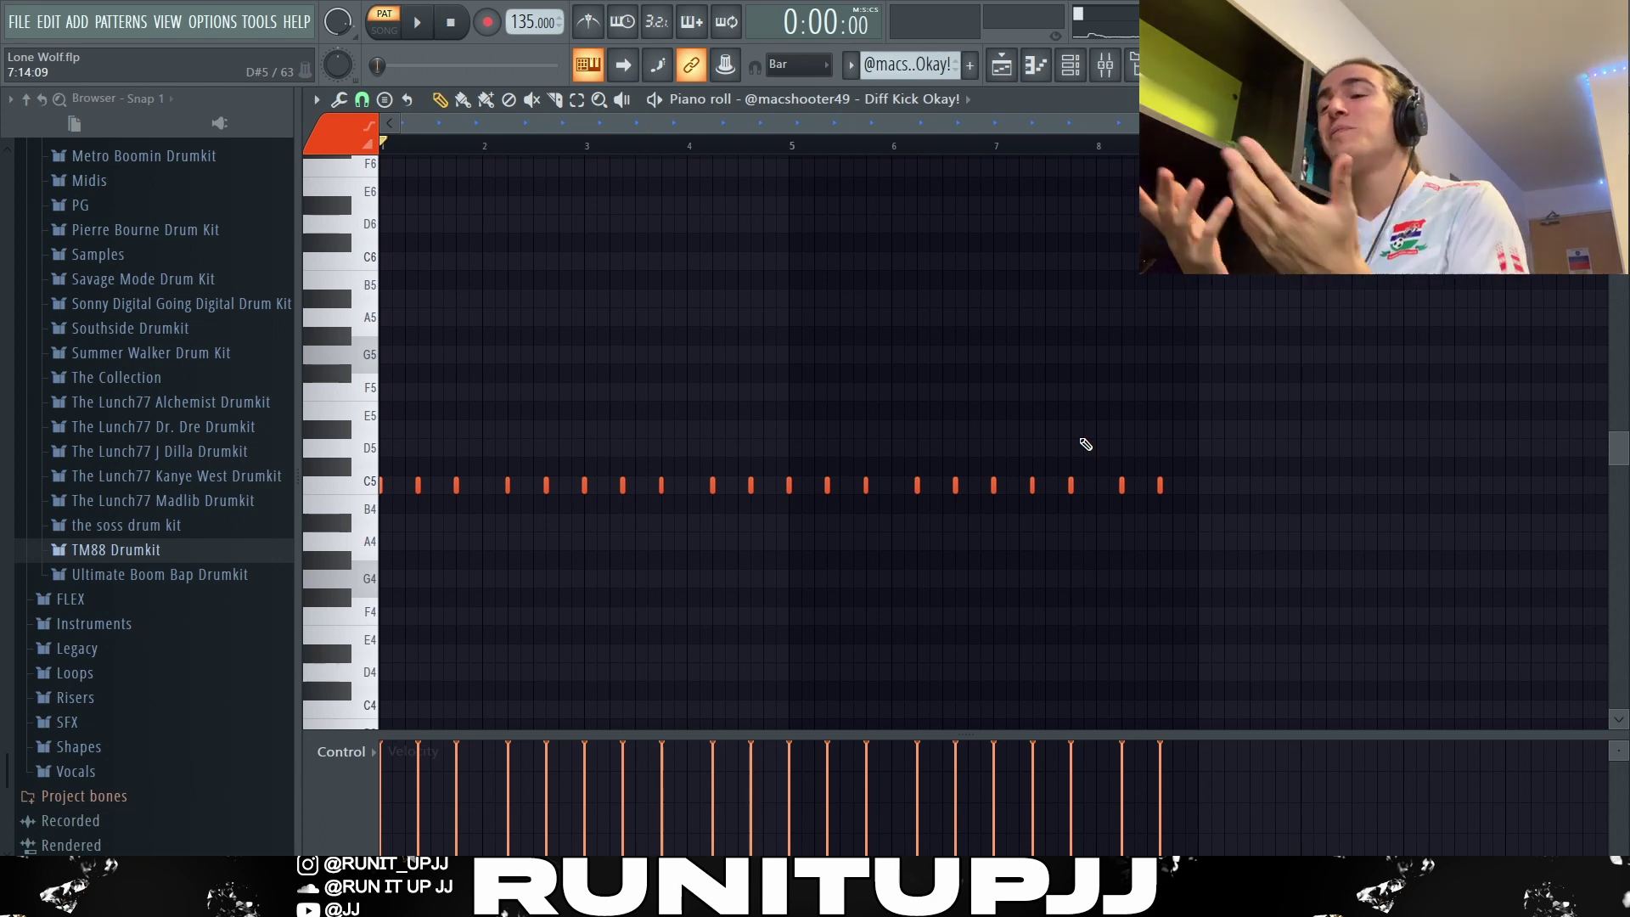
pyautogui.press('space')
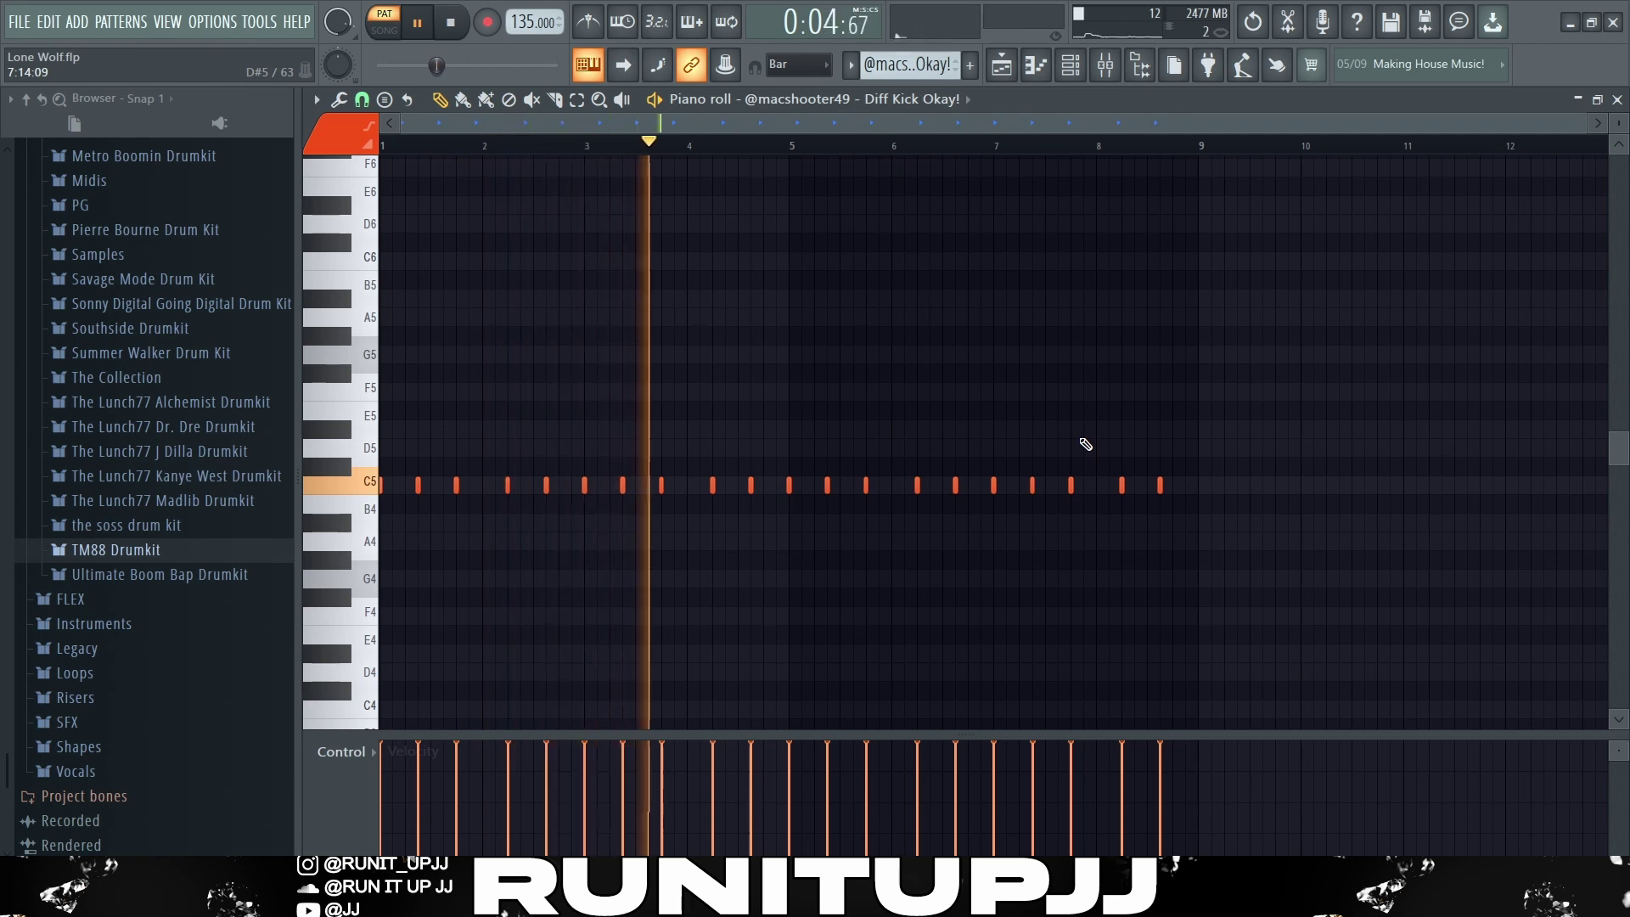
pyautogui.press('space')
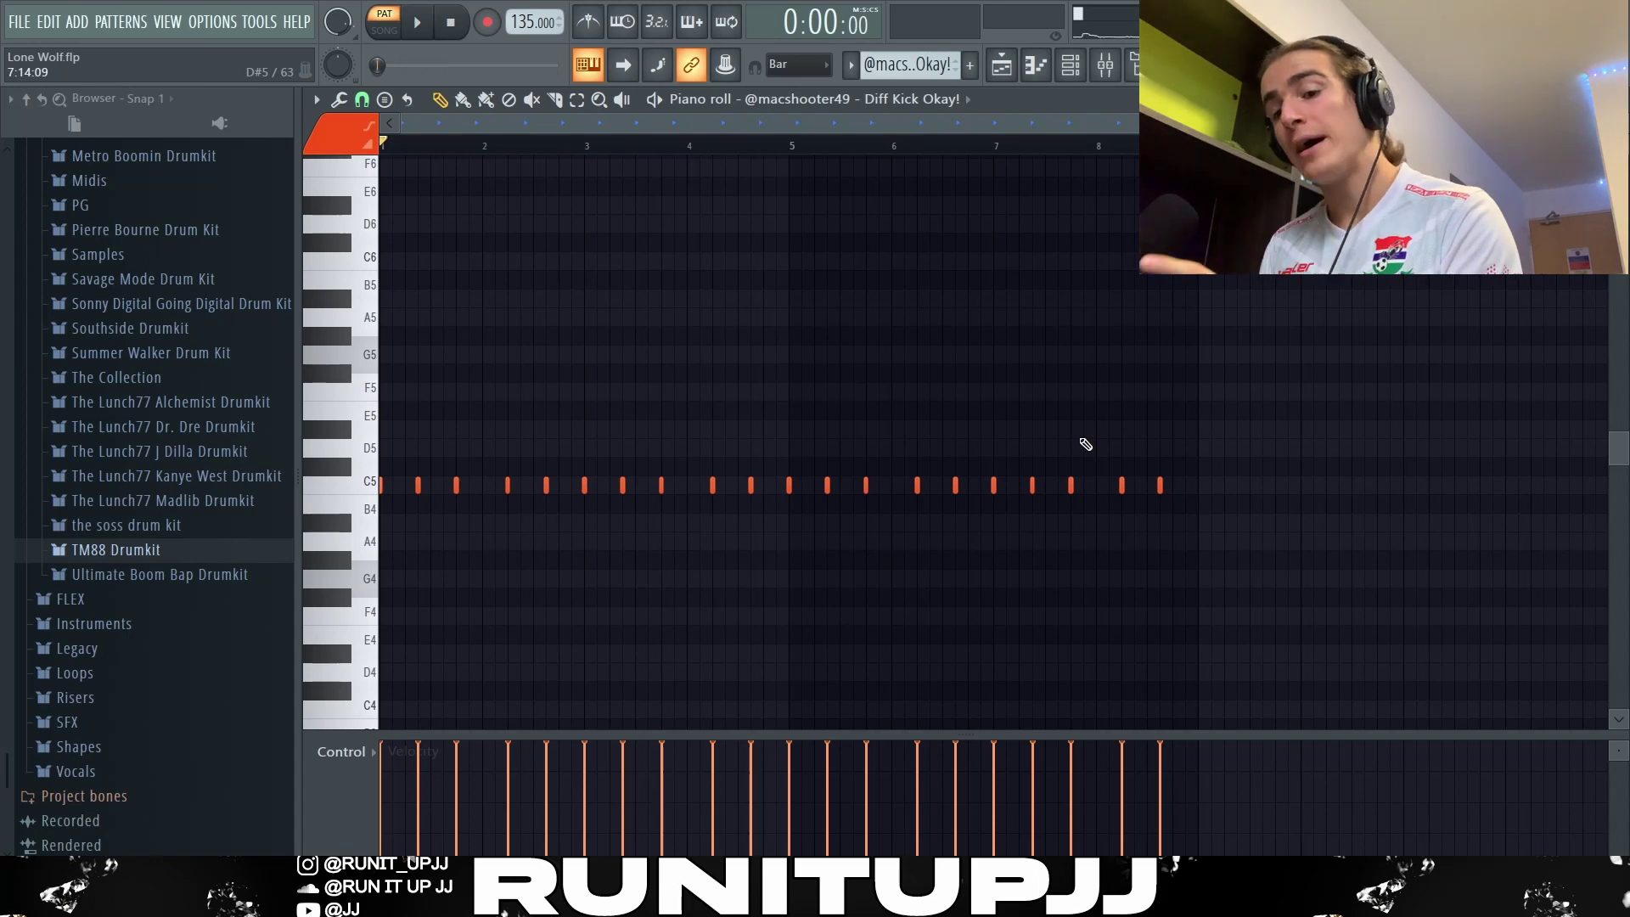
# - Select all the kick notes, and select and play back all the pitched notes of the Short Last Spinz pattern
pyautogui.hotkey('ctrl', 'a')
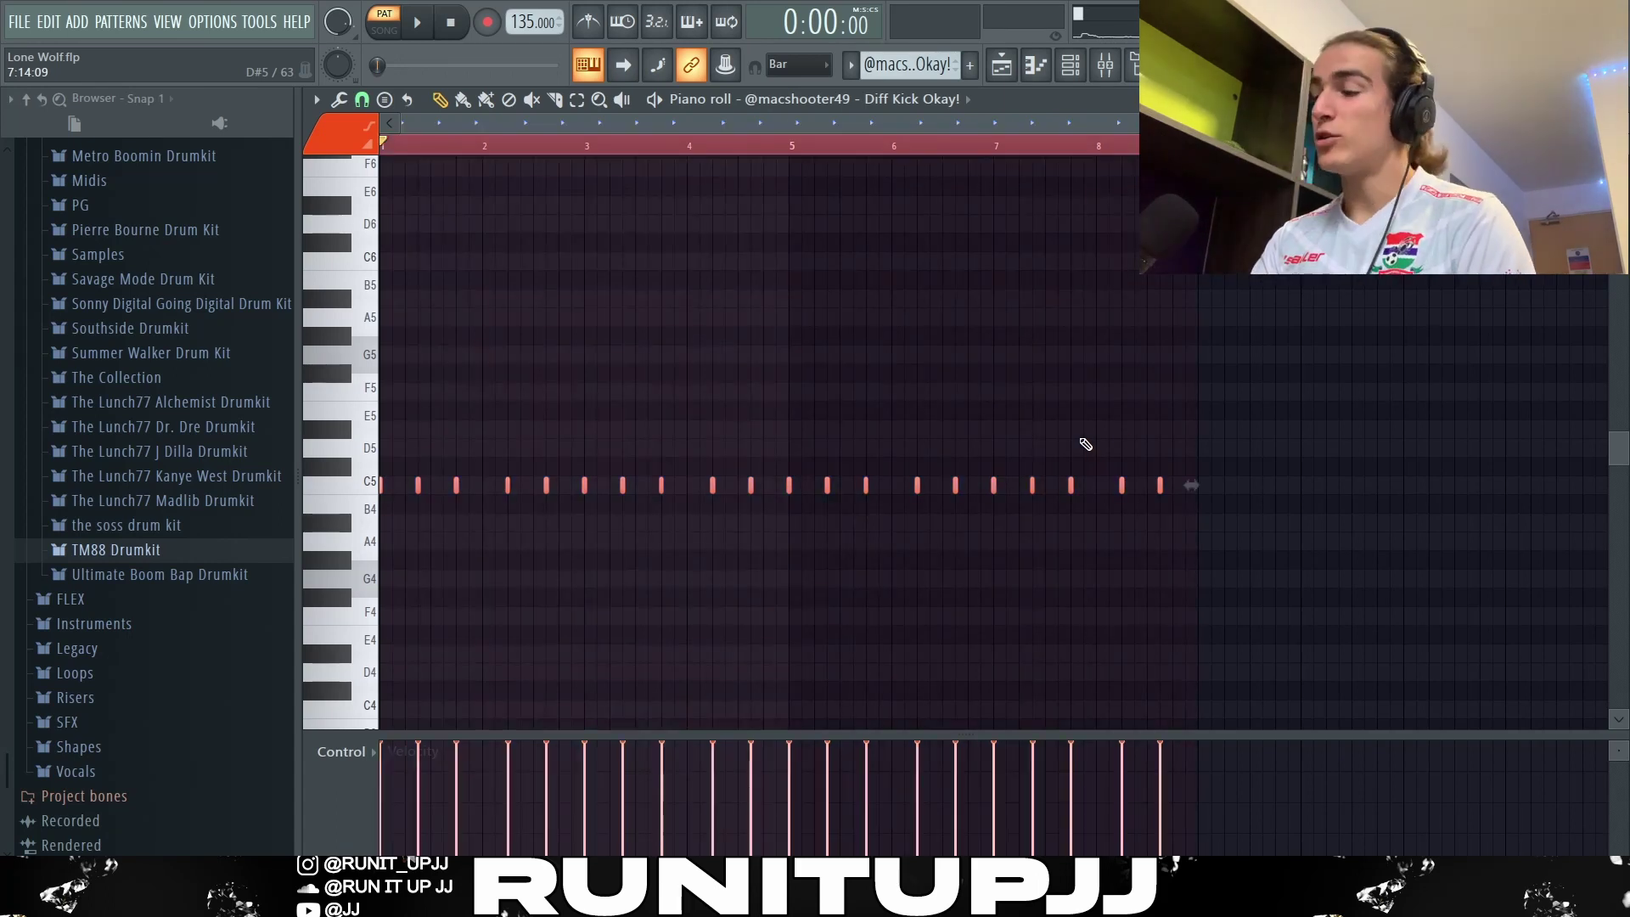
pyautogui.scroll(1, 1146, 438)
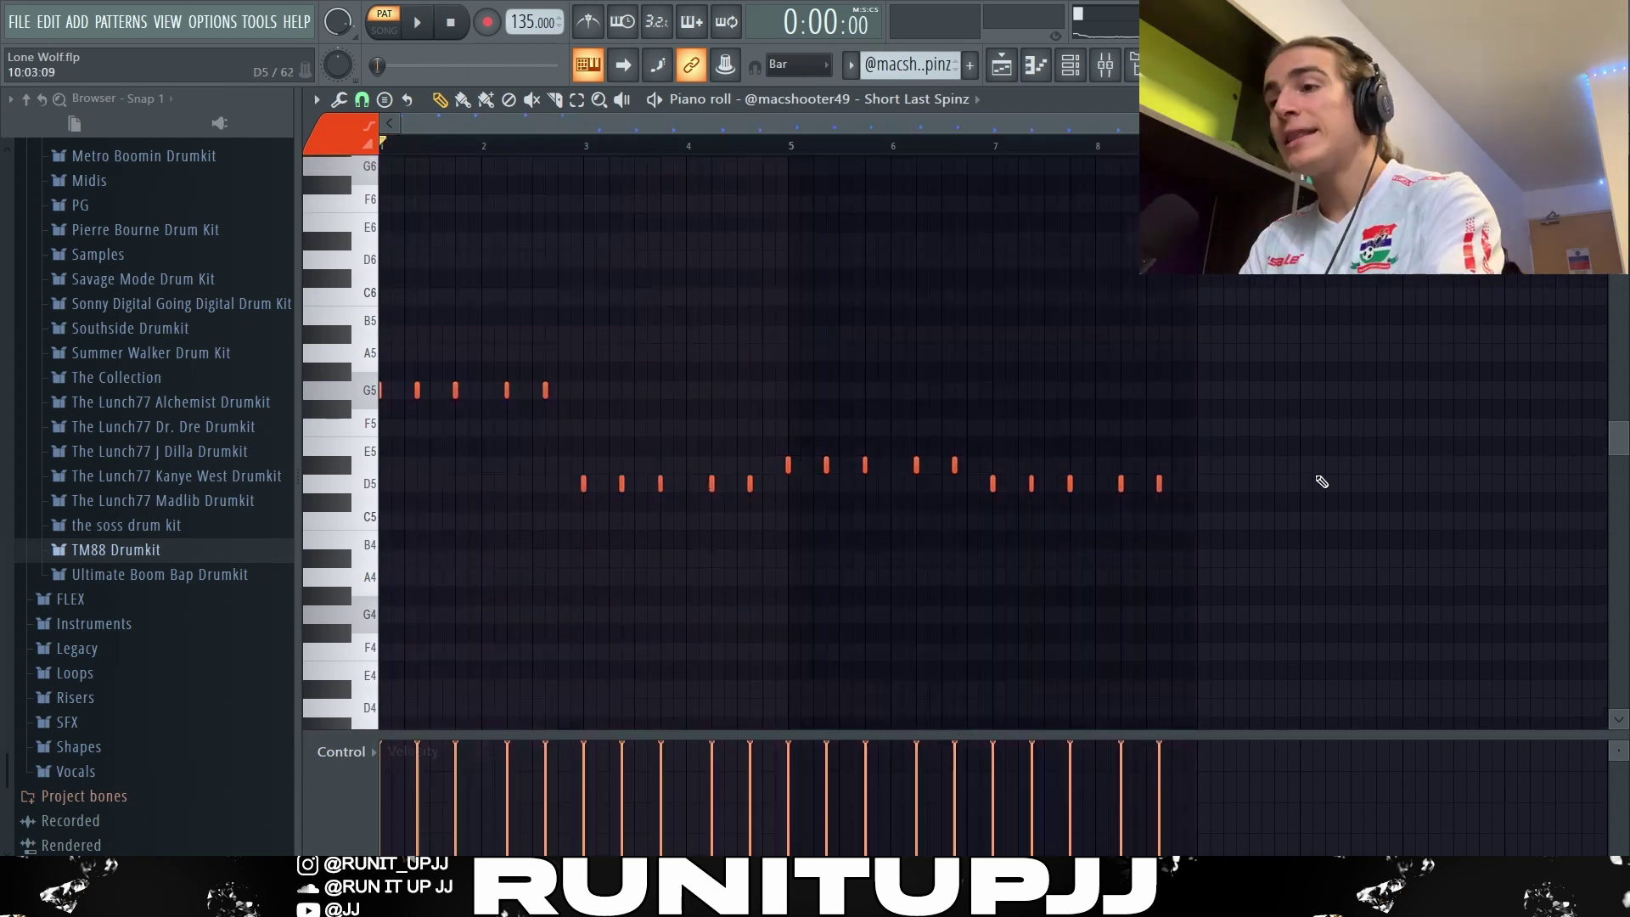
pyautogui.moveTo(1110, 467); pyautogui.dragTo(382, 345)
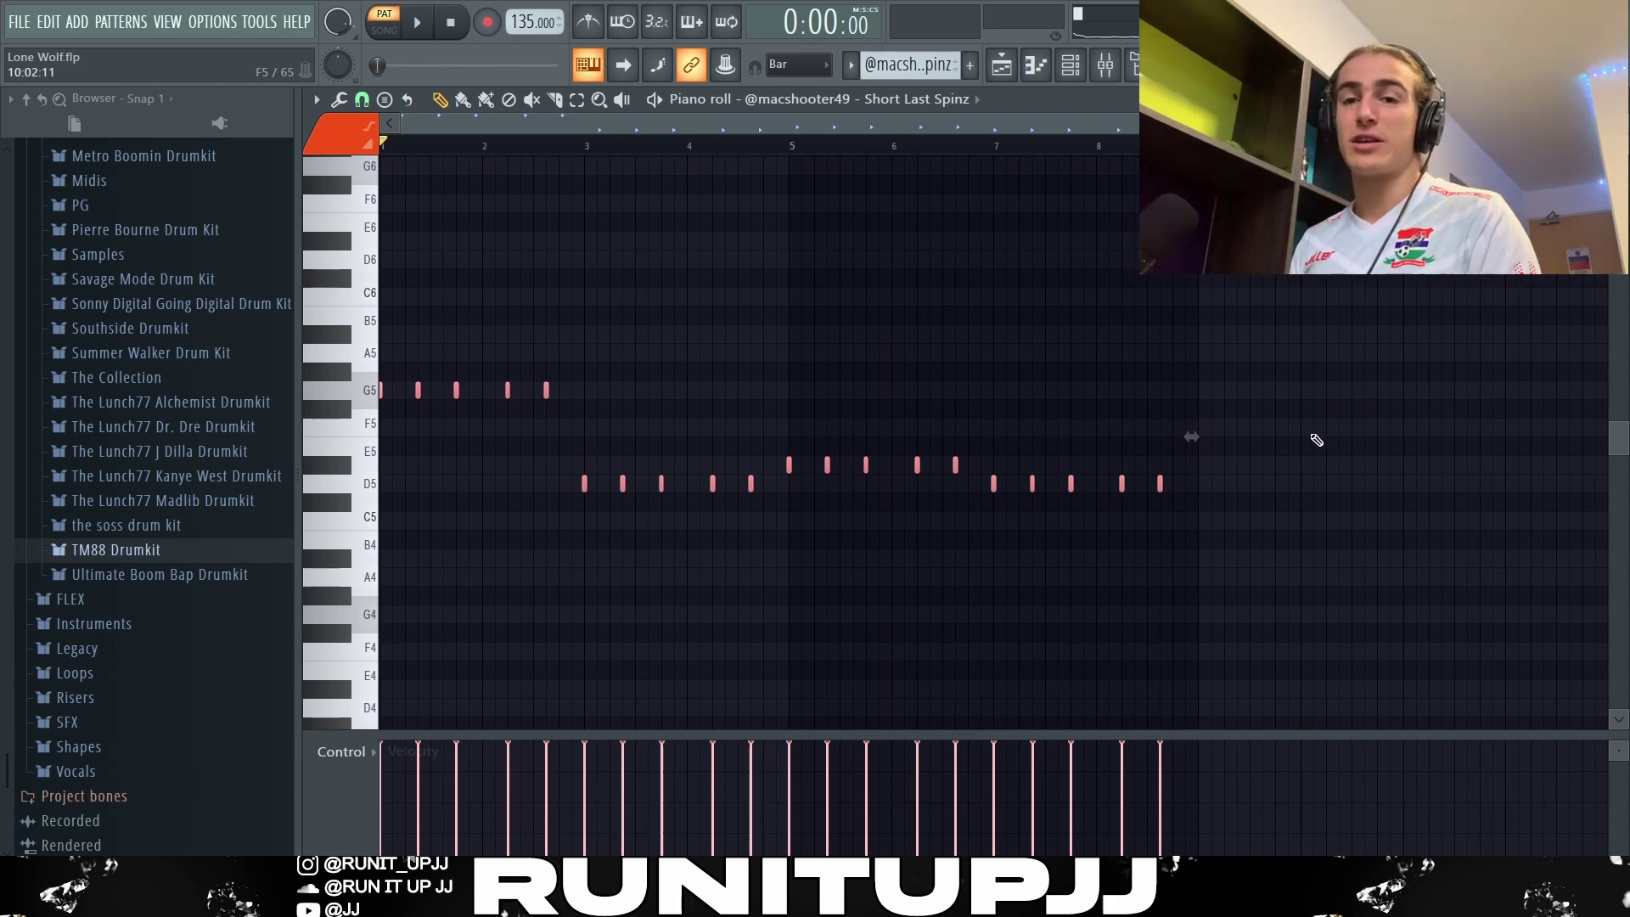
pyautogui.press('space')
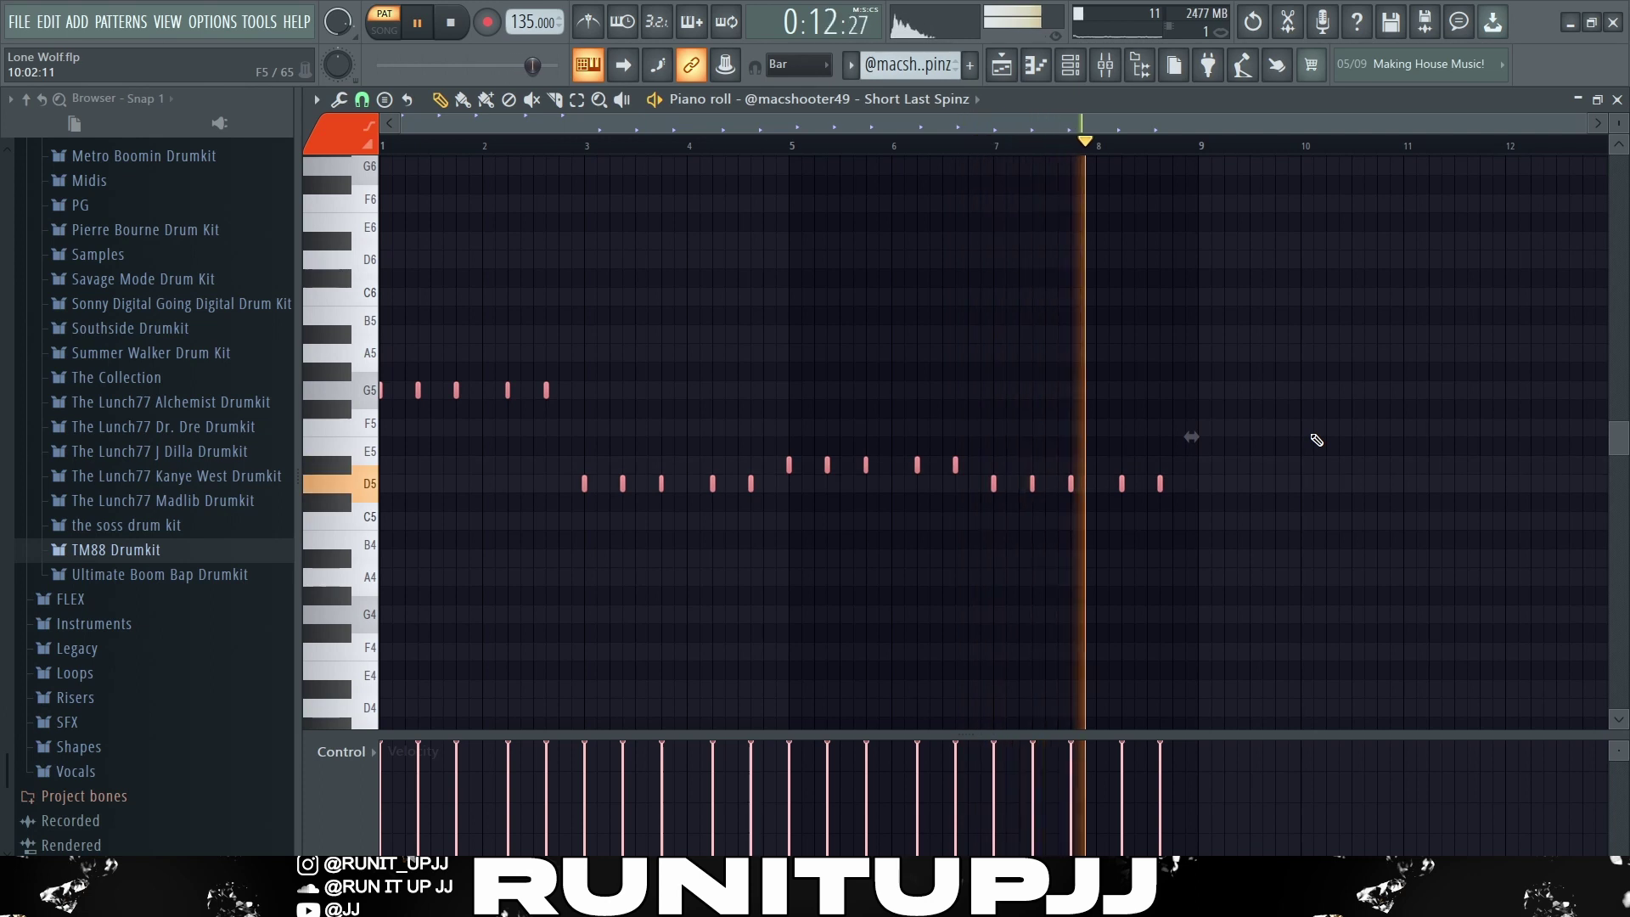
pyautogui.press('space')
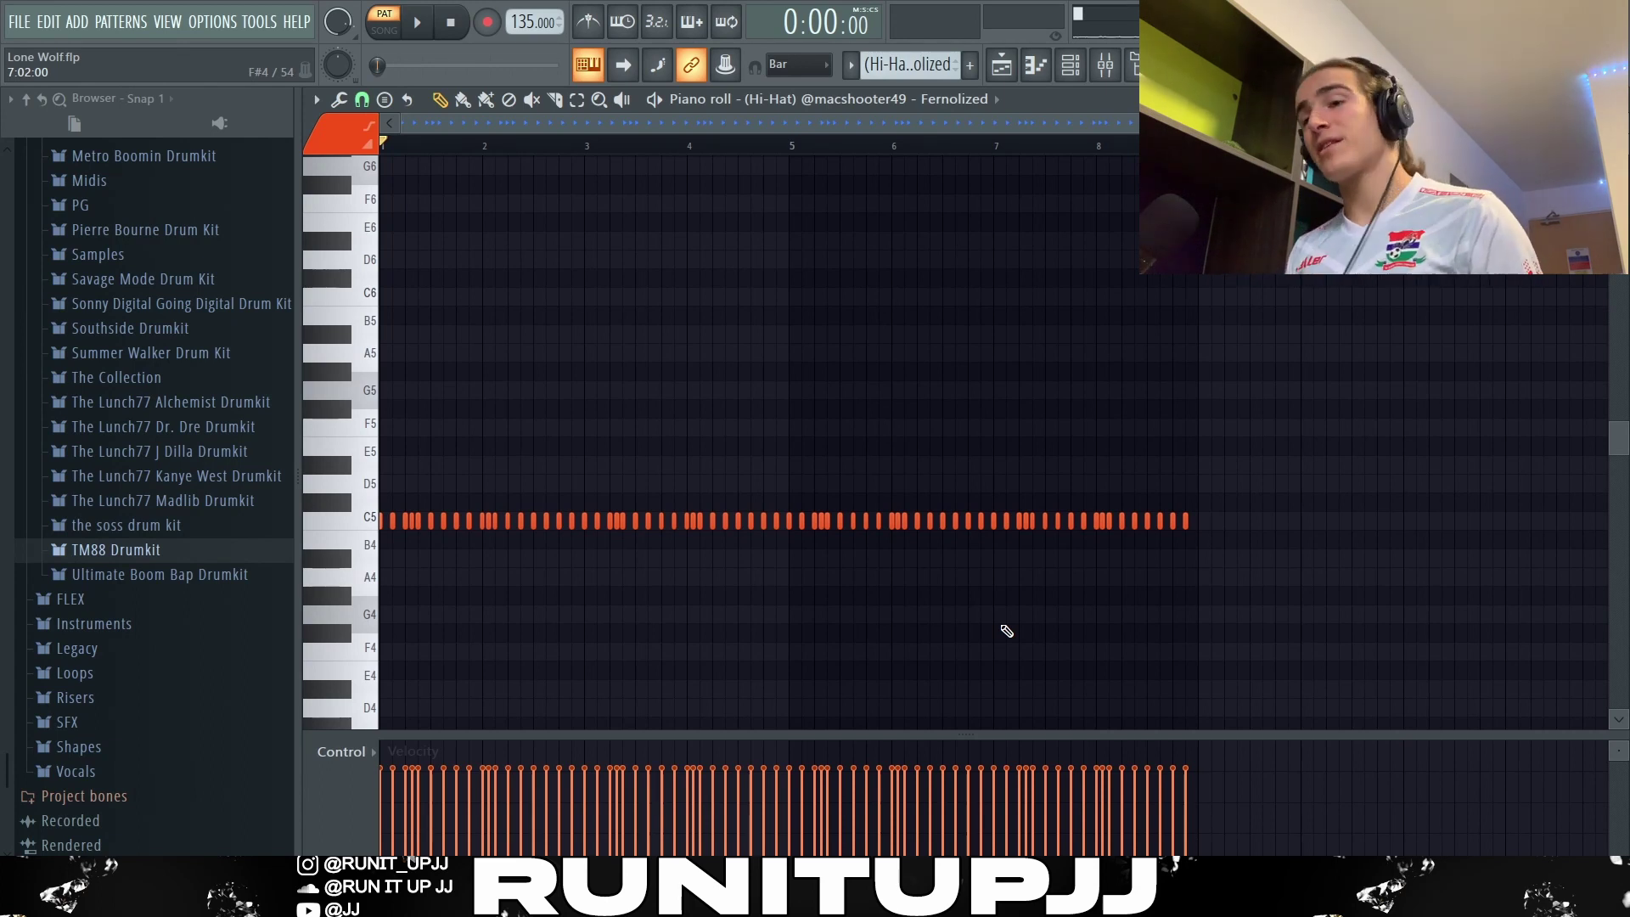
# - Change the snap setting, highlight the extra in-between hits in the first two bars of the Fernolized hi-hat pattern, and clear the selection
pyautogui.scroll(3, 624, 587)
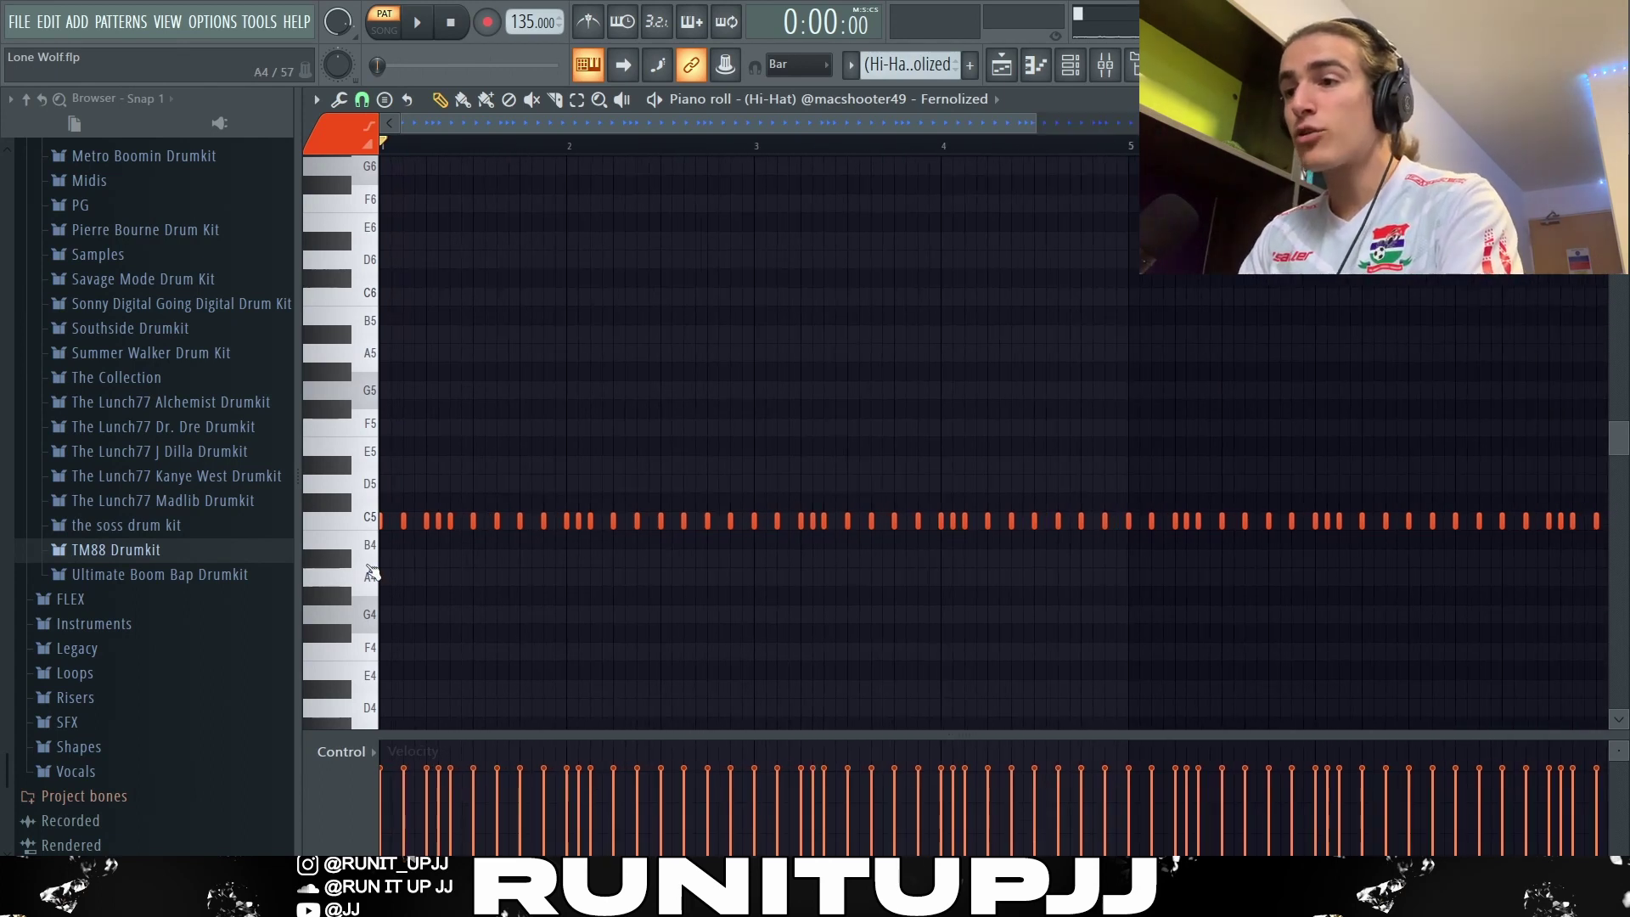
pyautogui.moveTo(764, 153); pyautogui.dragTo(384, 154)
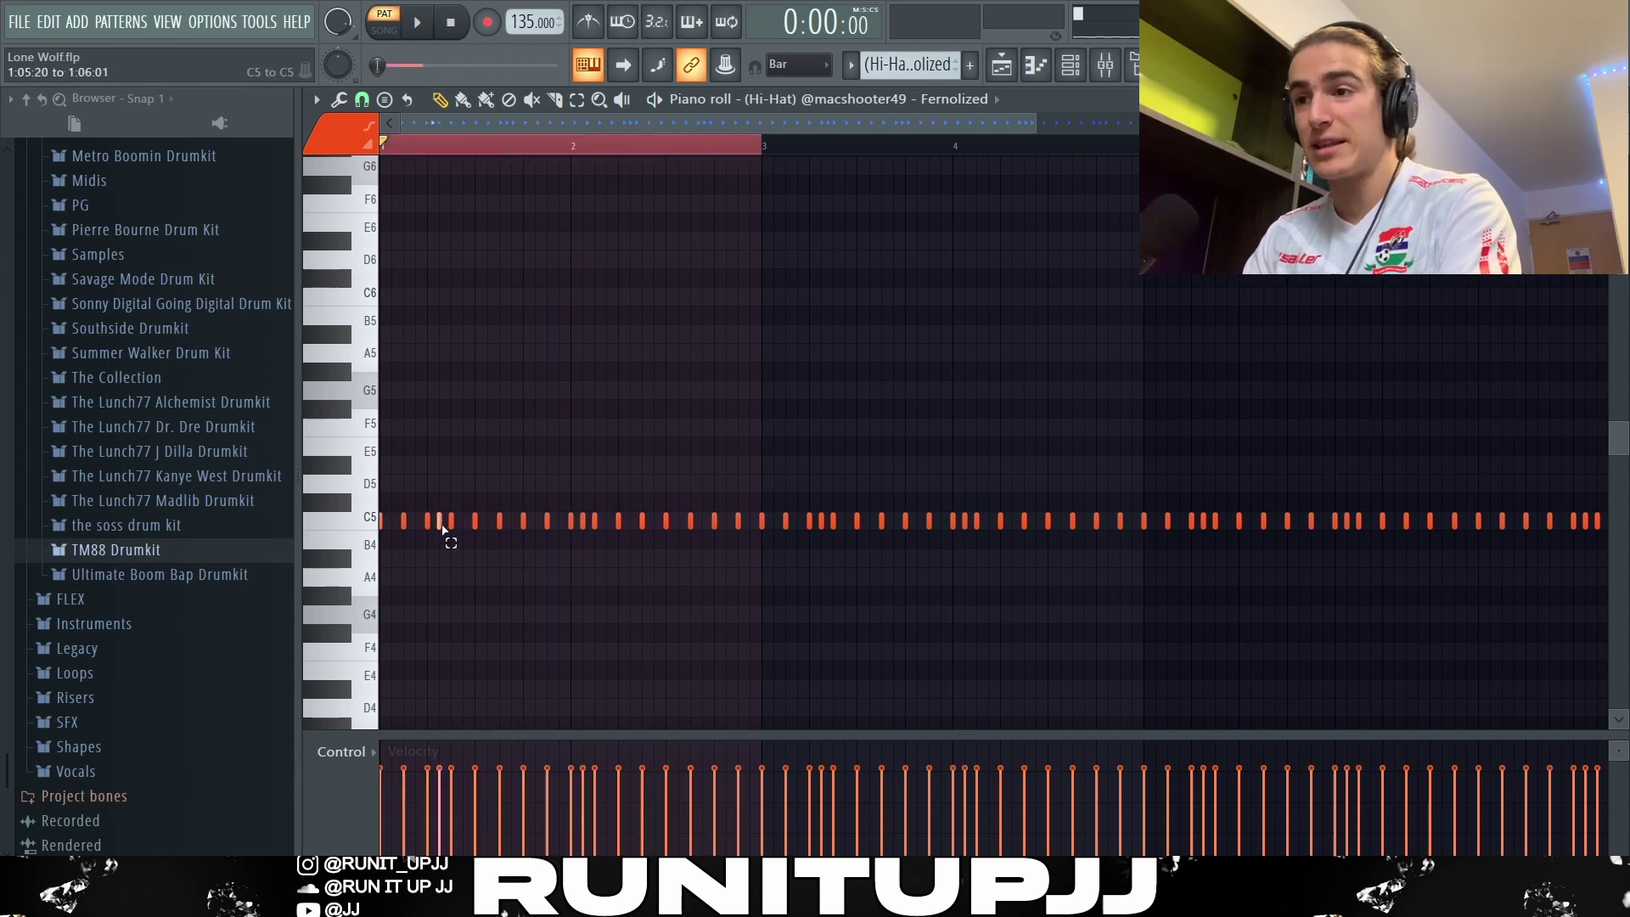
pyautogui.click(365, 100)
pyautogui.click(397, 270)
pyautogui.scroll(4, 397, 487)
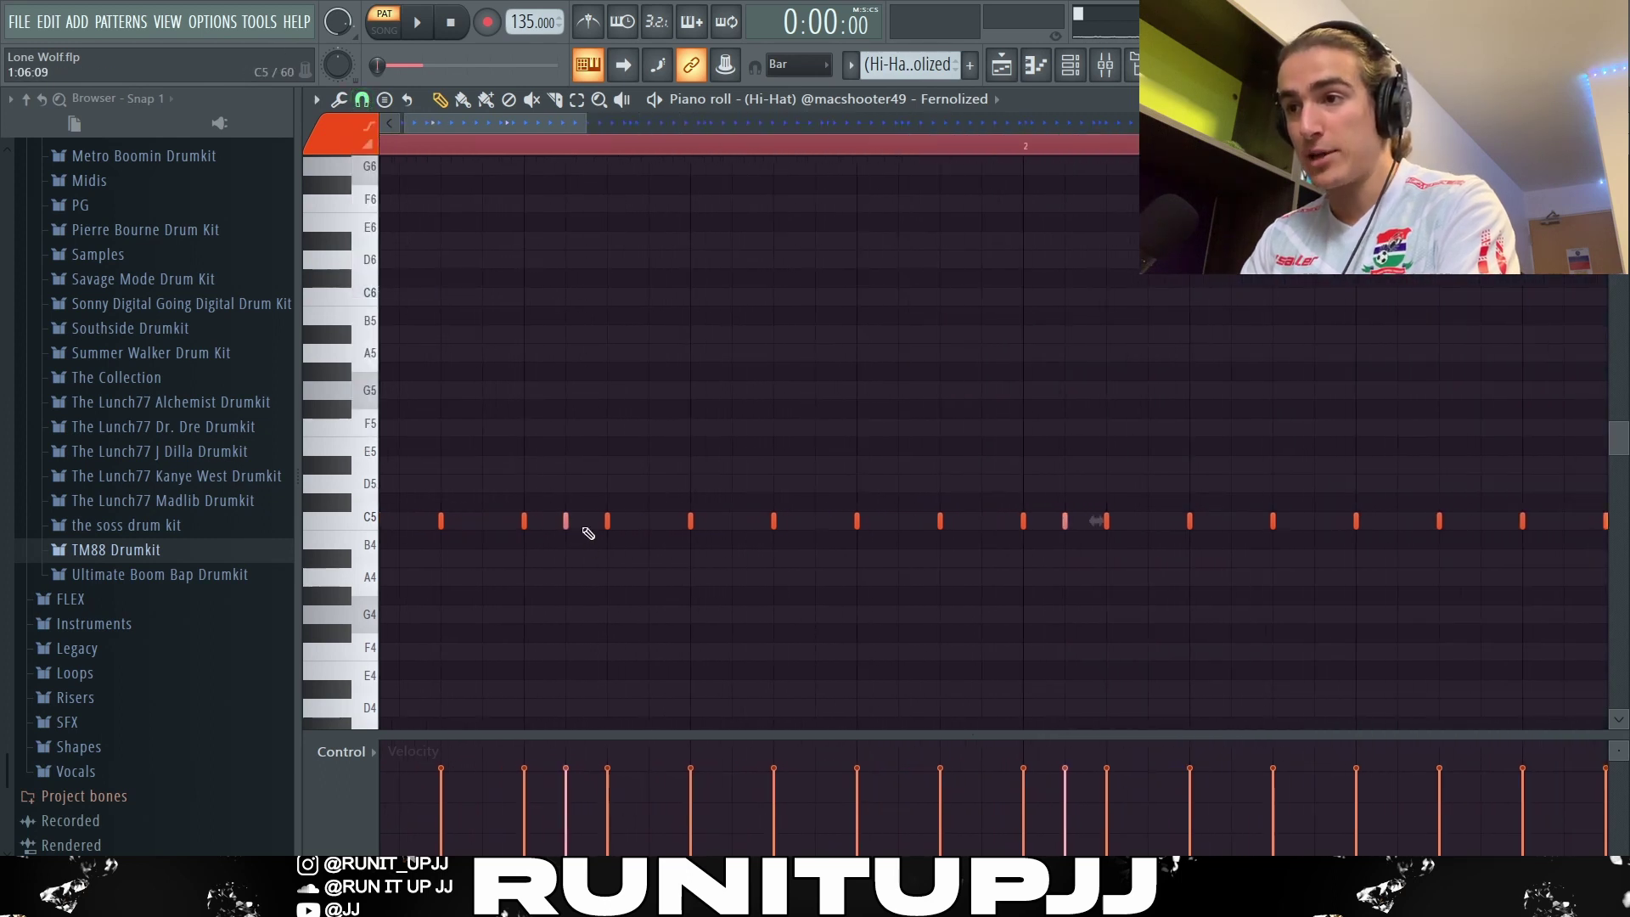
pyautogui.scroll(-5, 881, 460)
pyautogui.hotkey('ctrl', 'd')
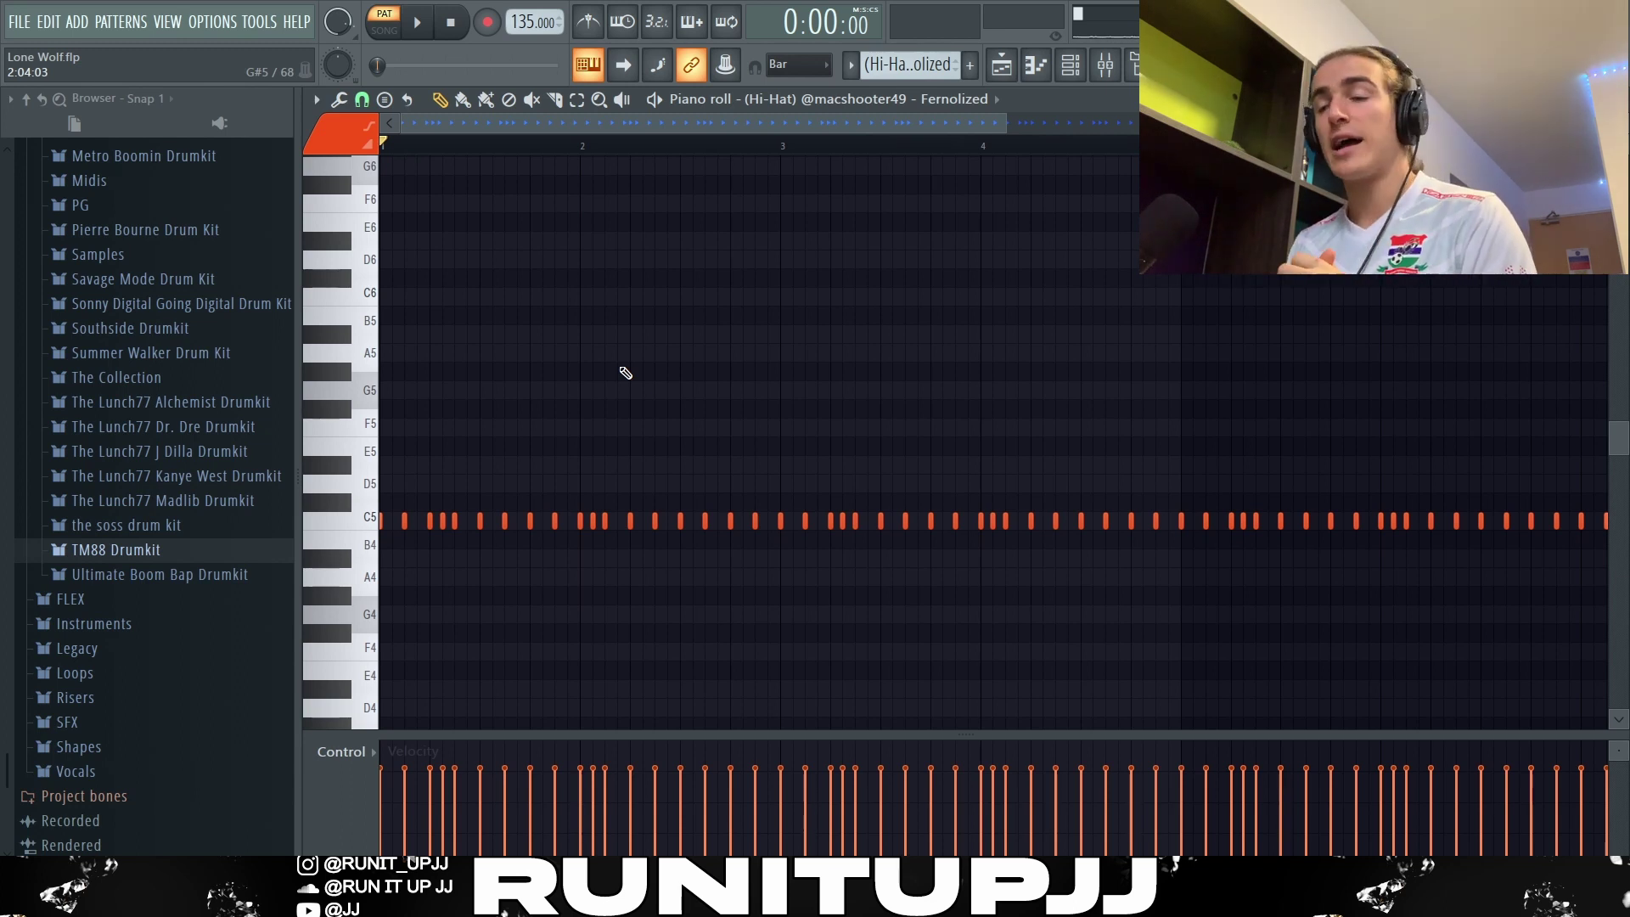
# - Audition the Fernolized hi-hat pattern and the Kill Bill Ironside Siren pattern, each on its own
pyautogui.press('space')
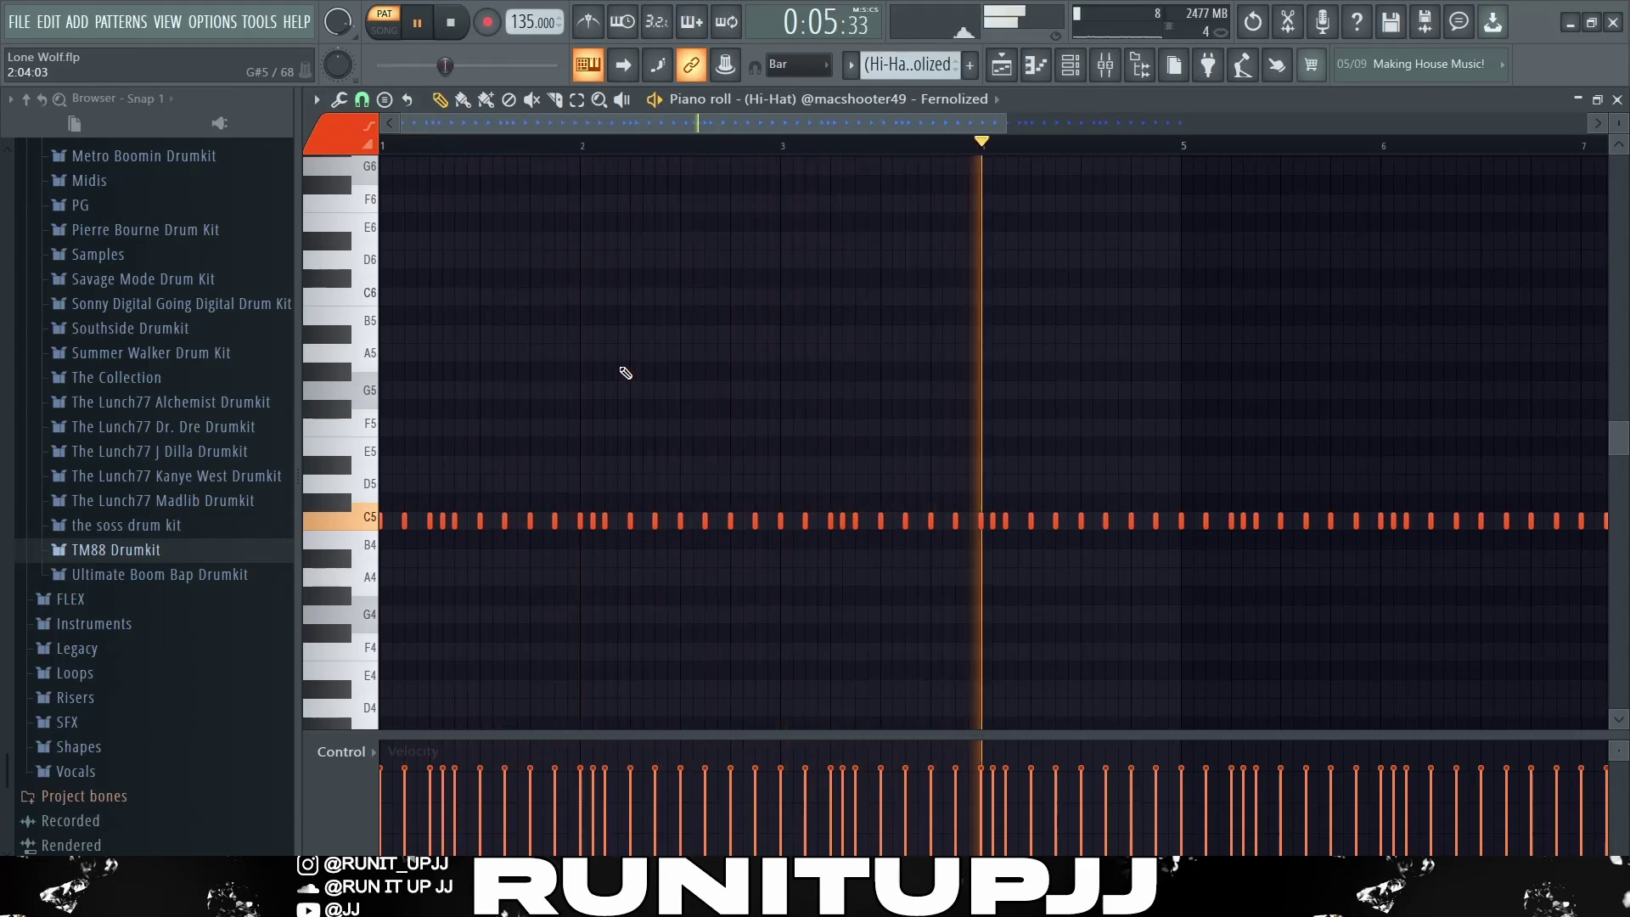
pyautogui.press('space')
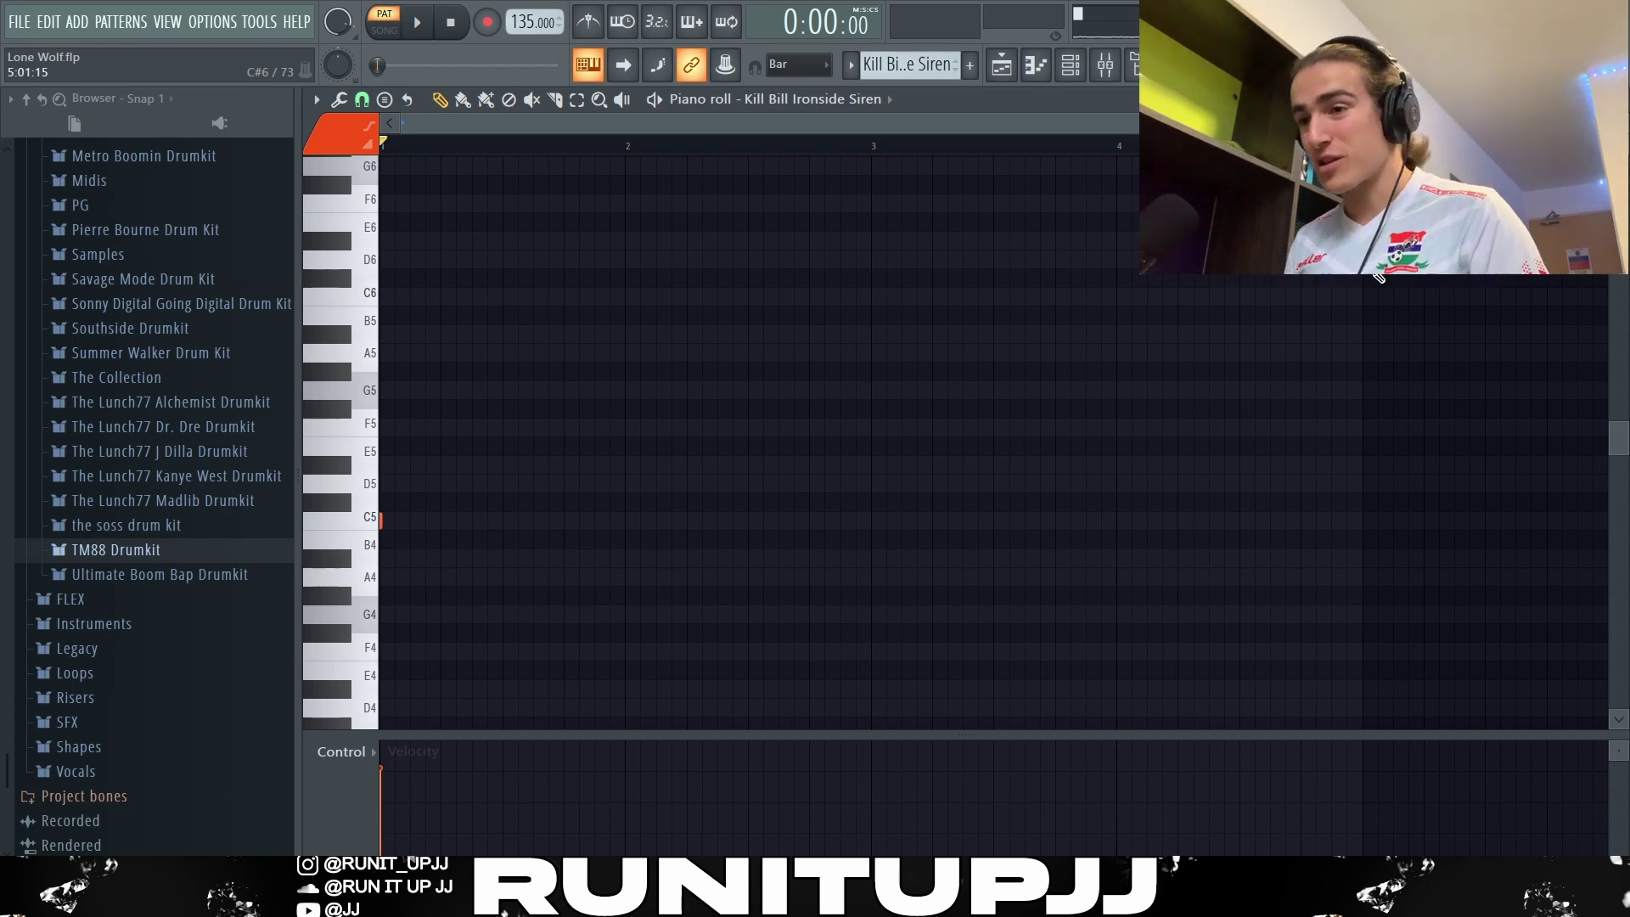
pyautogui.press('space')
pyautogui.press('space')
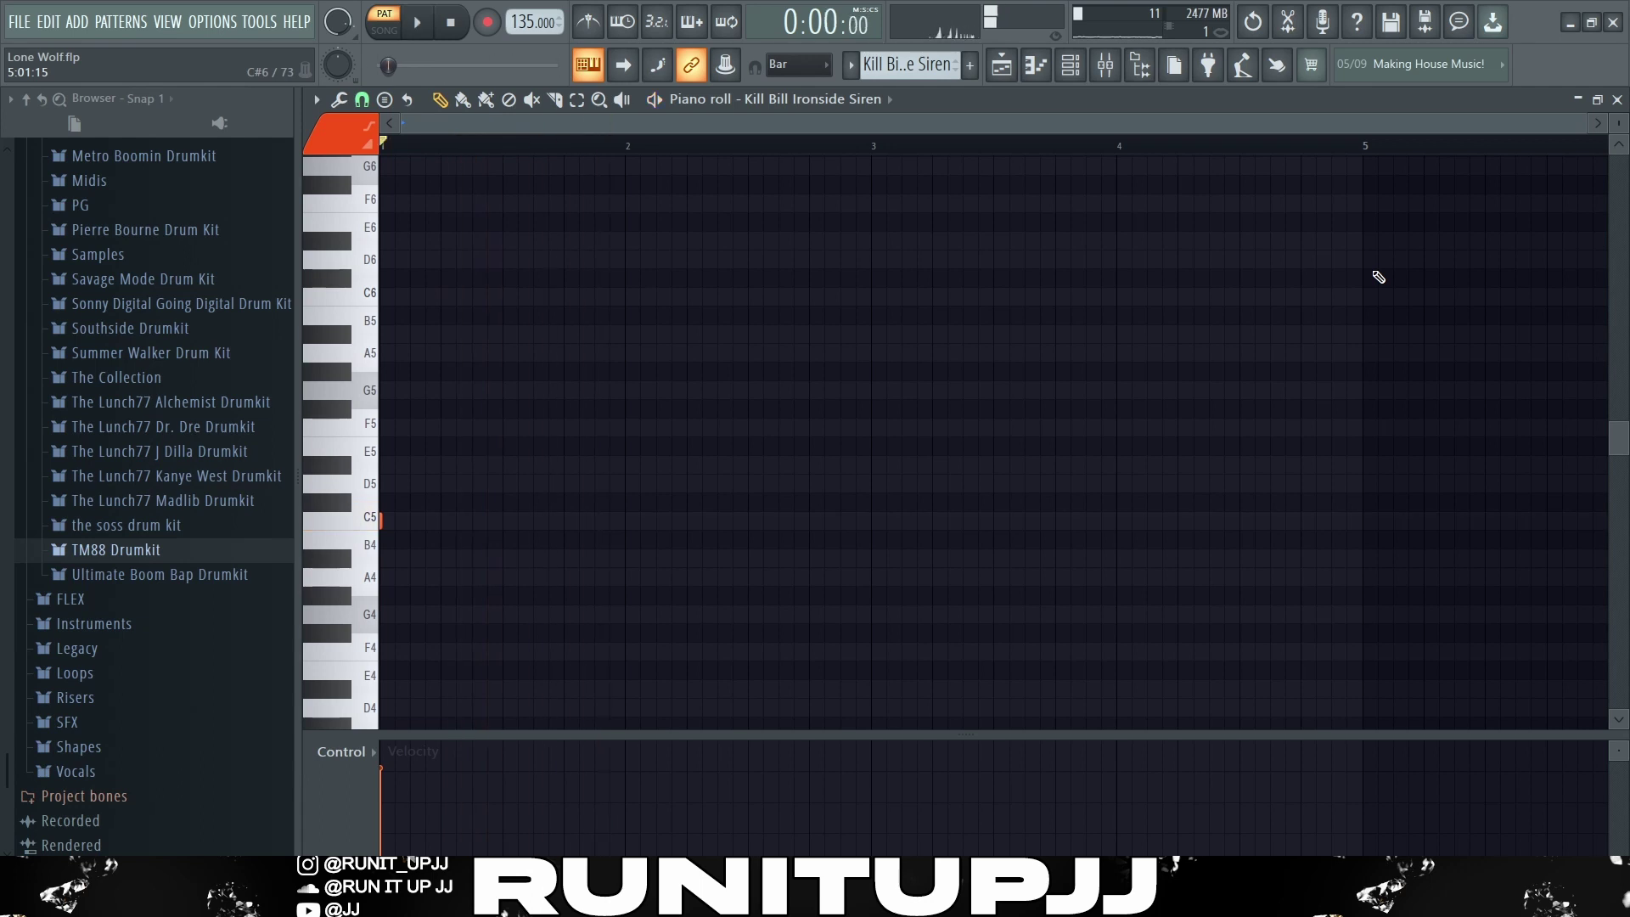